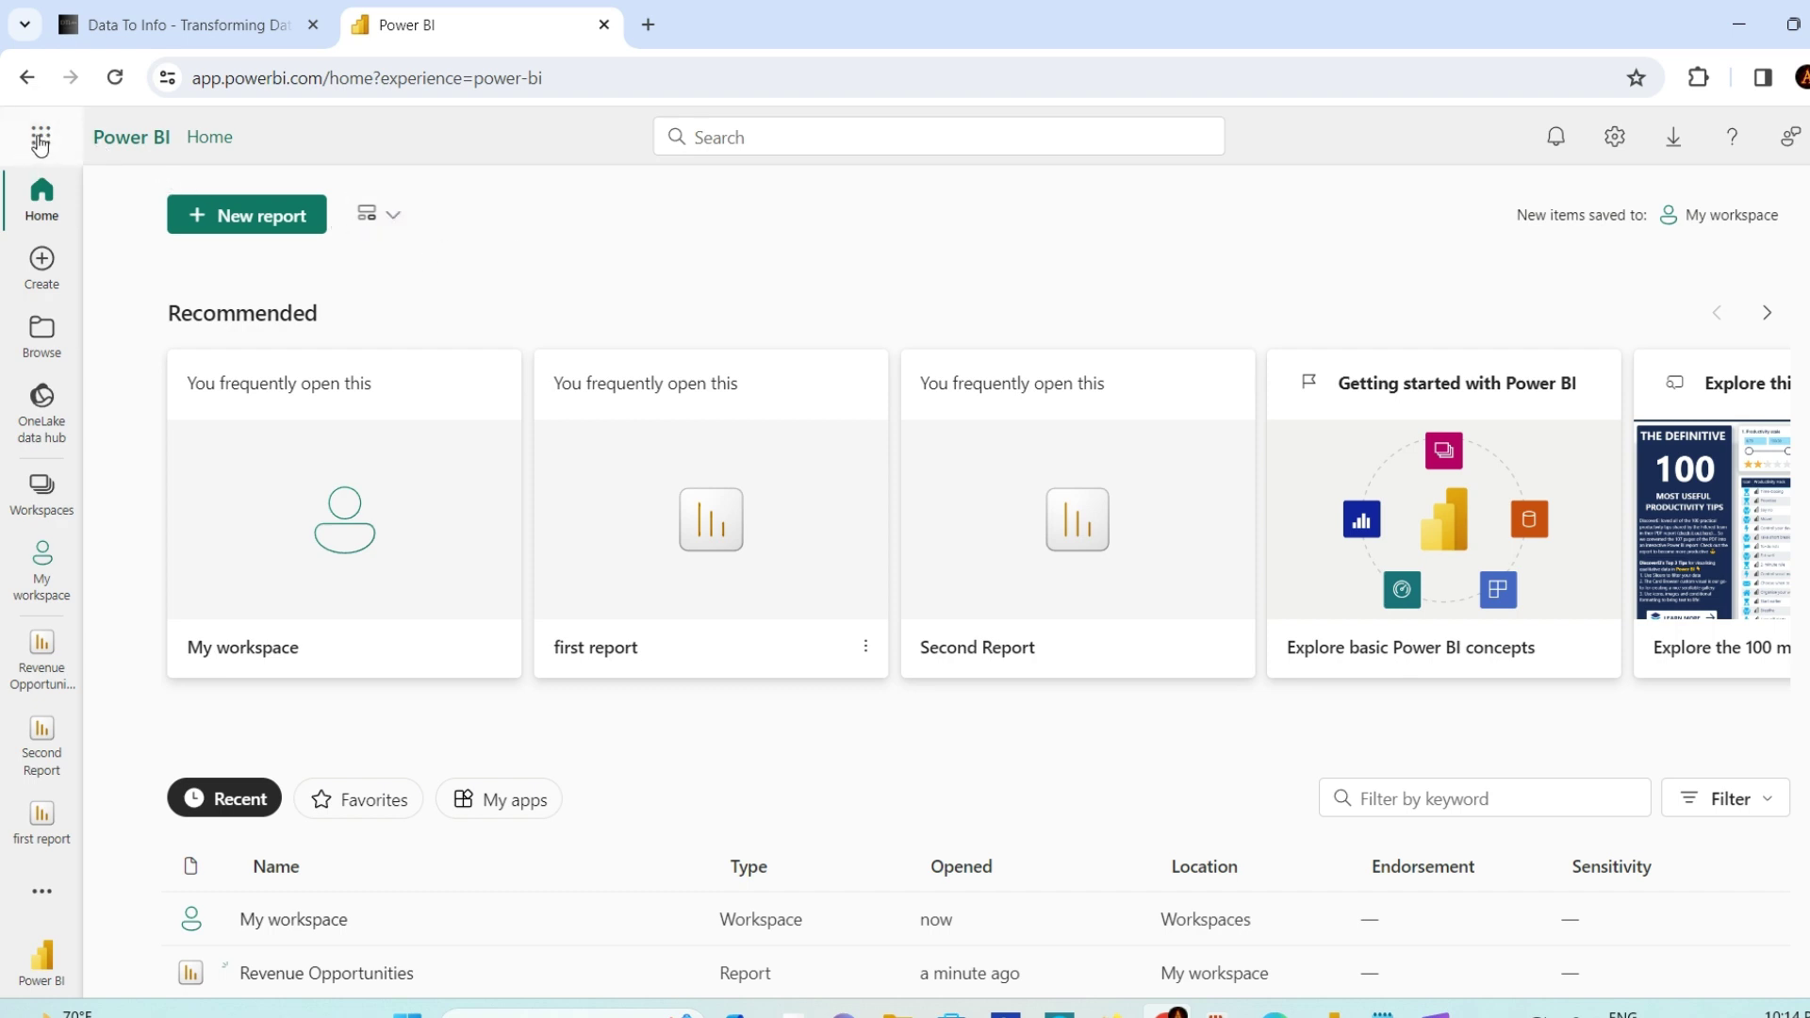
Look over the Home page, including the app launcher, the recommended items and the recent items list
click(40, 141)
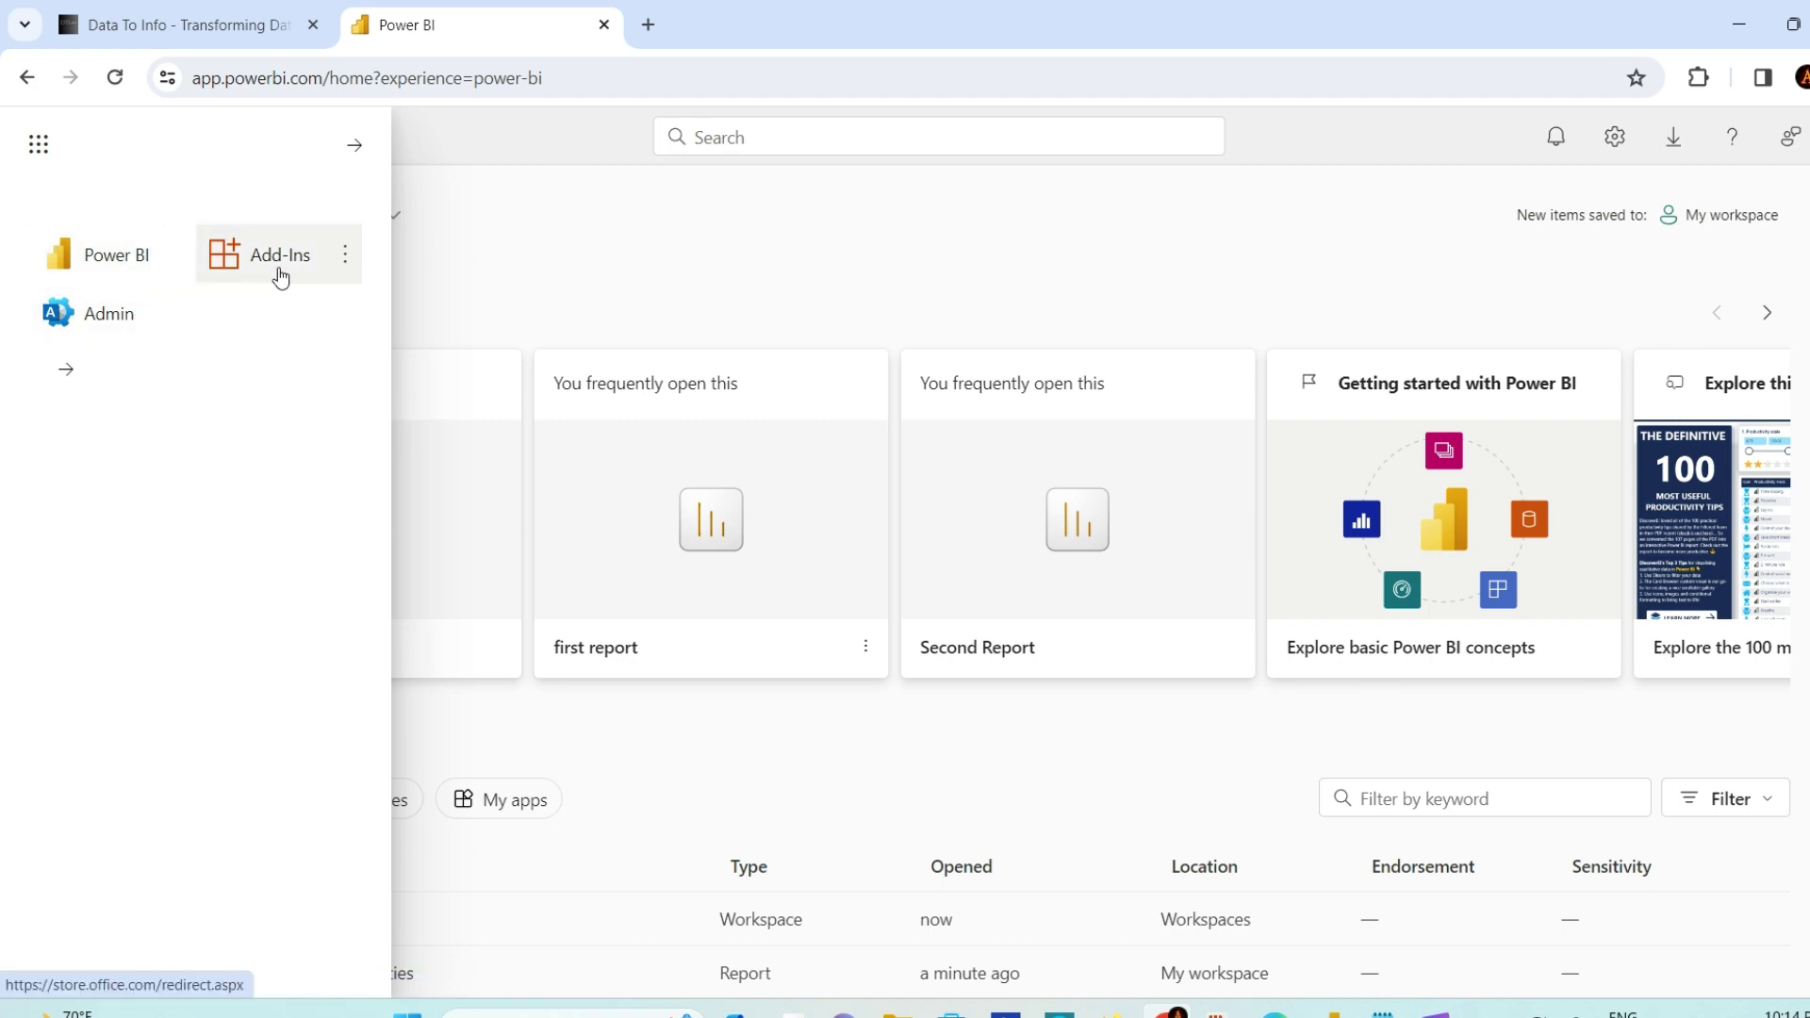
click(509, 213)
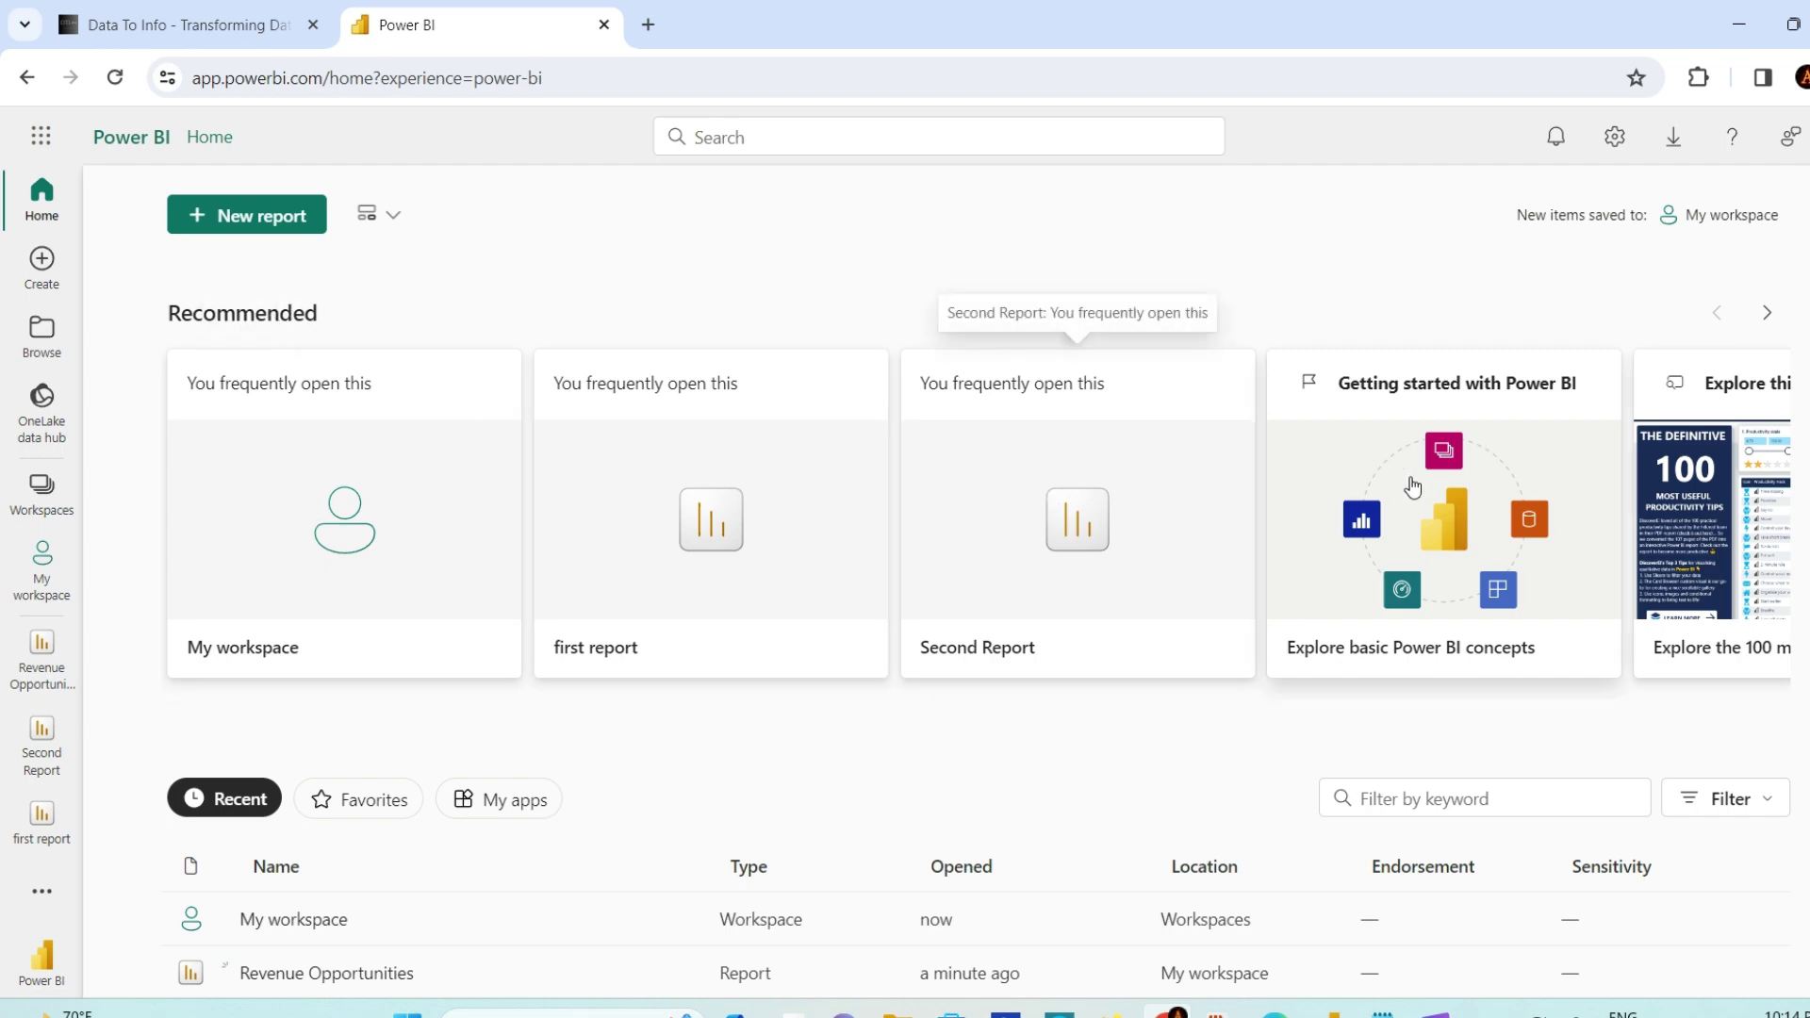
click(1766, 316)
click(1766, 314)
click(1718, 317)
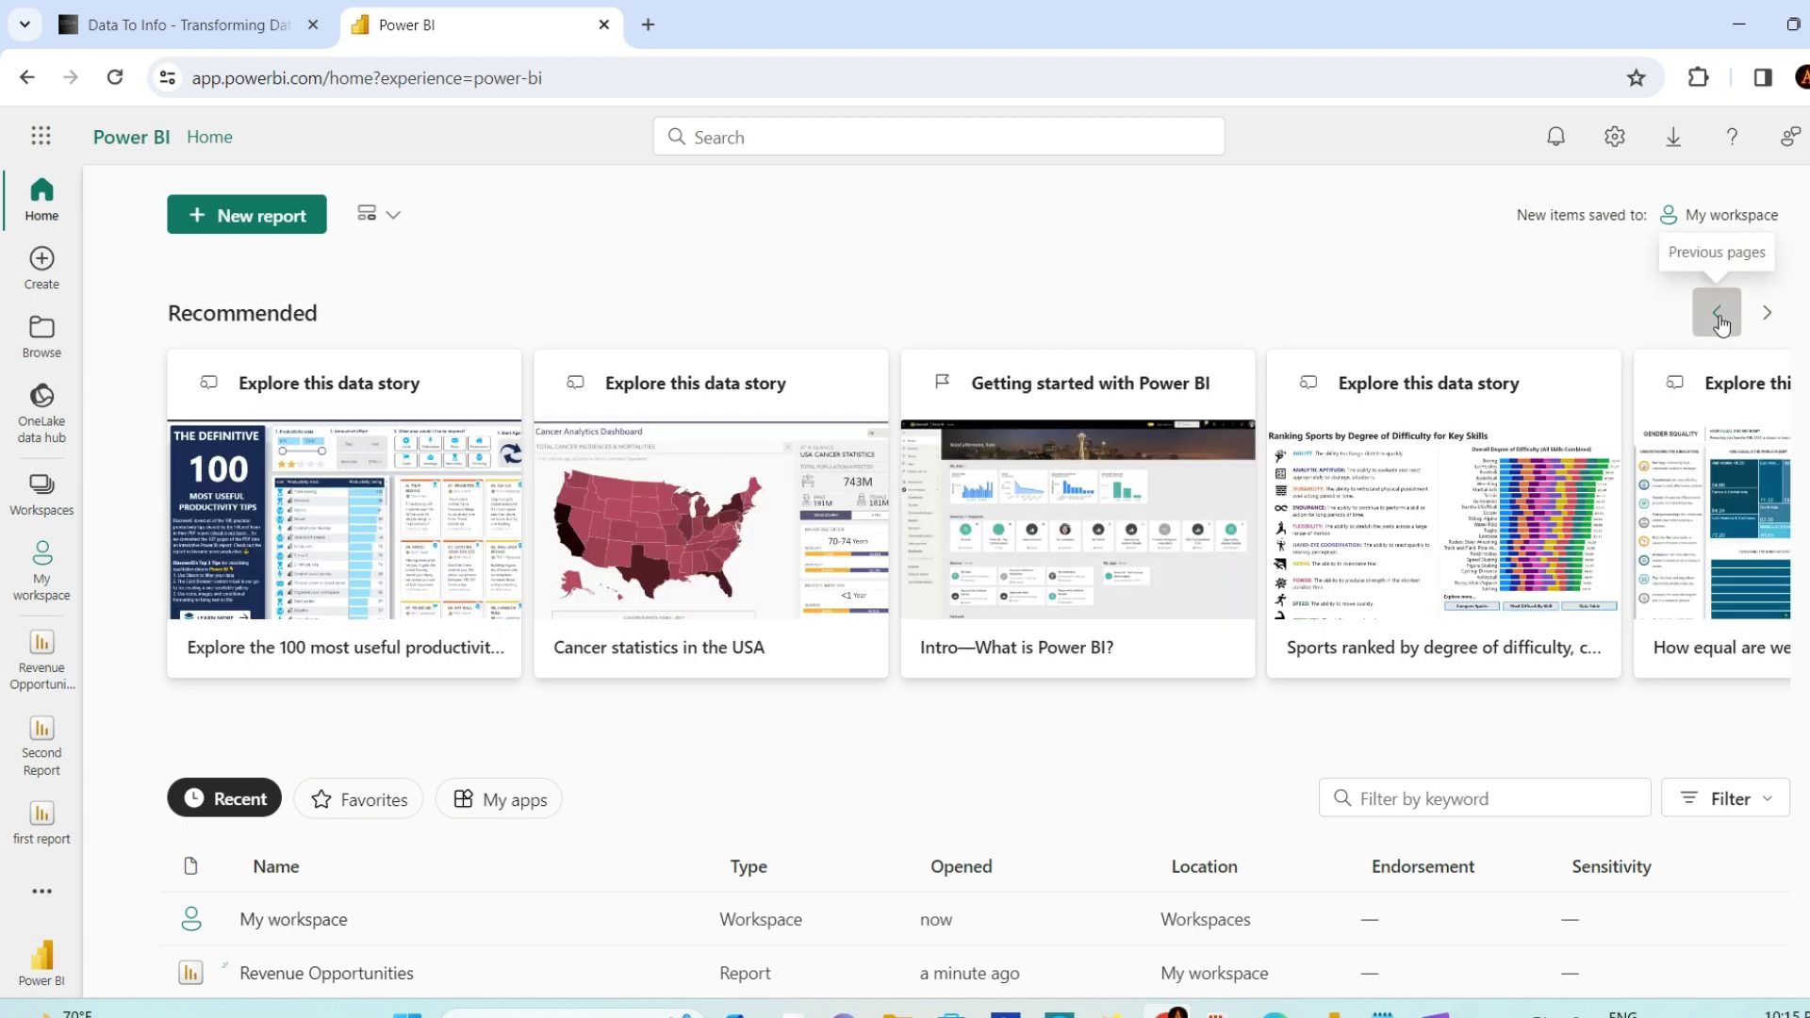
click(1721, 320)
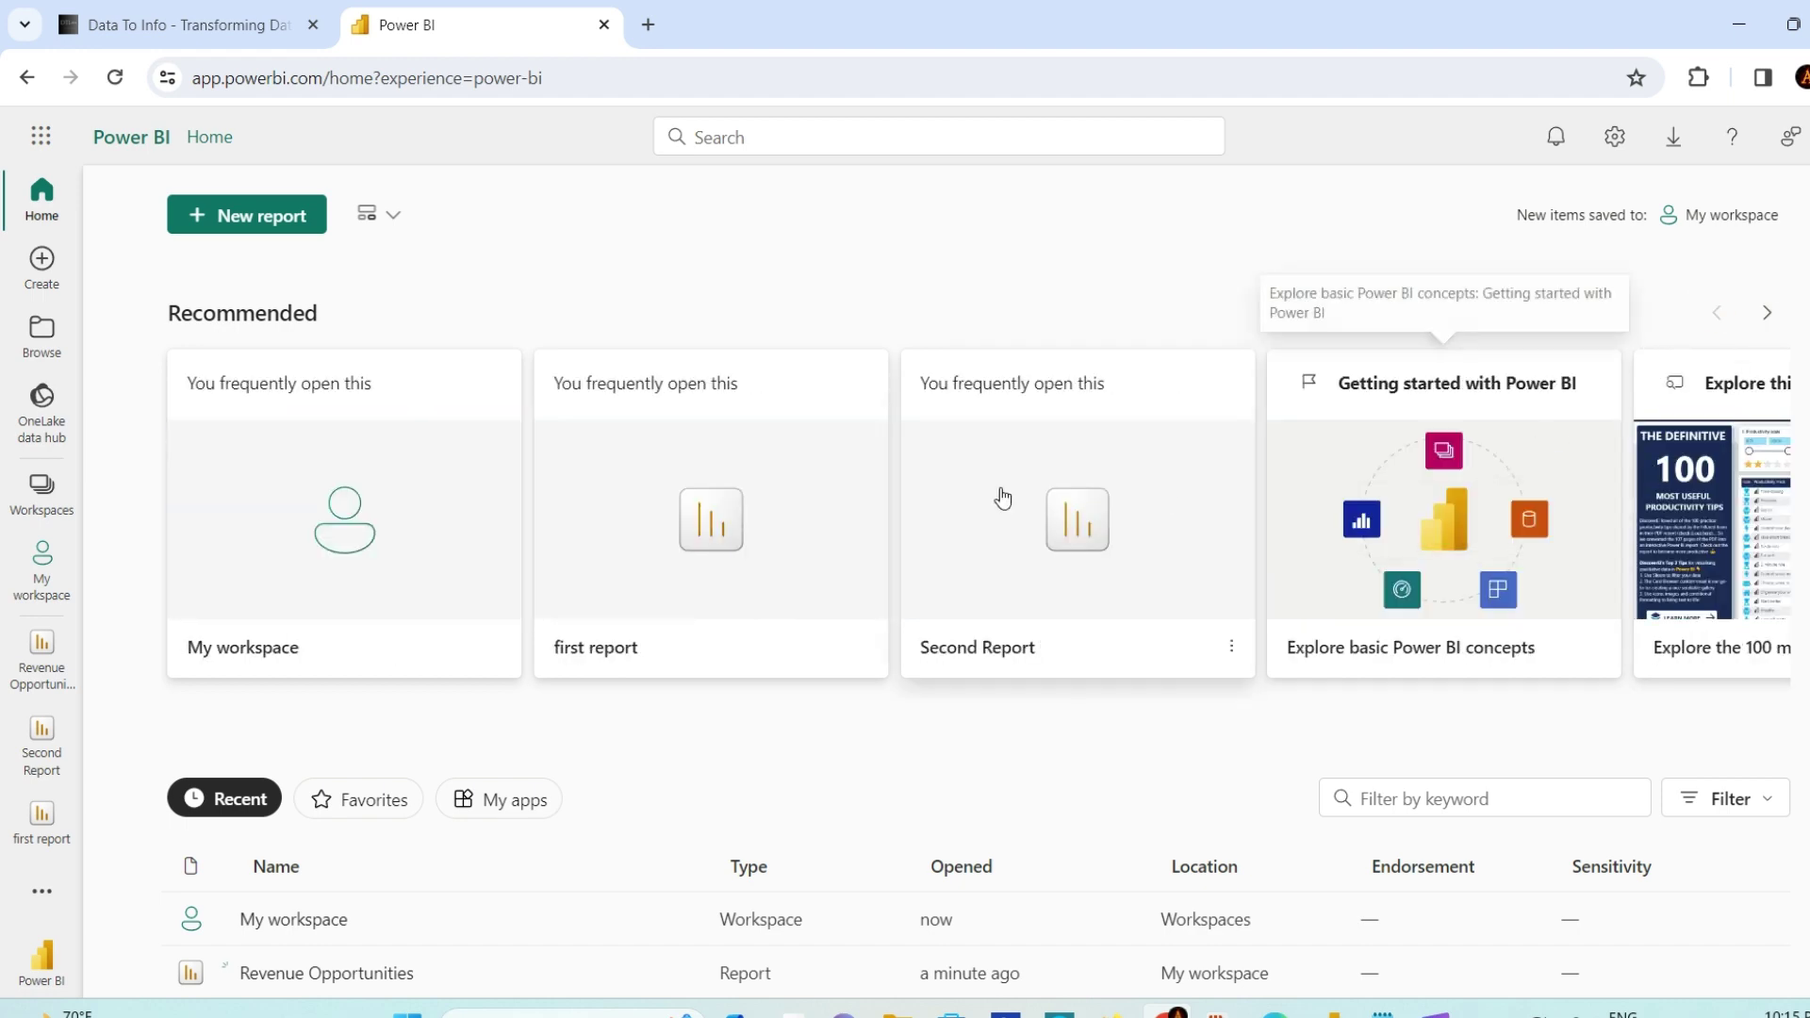
scroll(660, 608, down, 3)
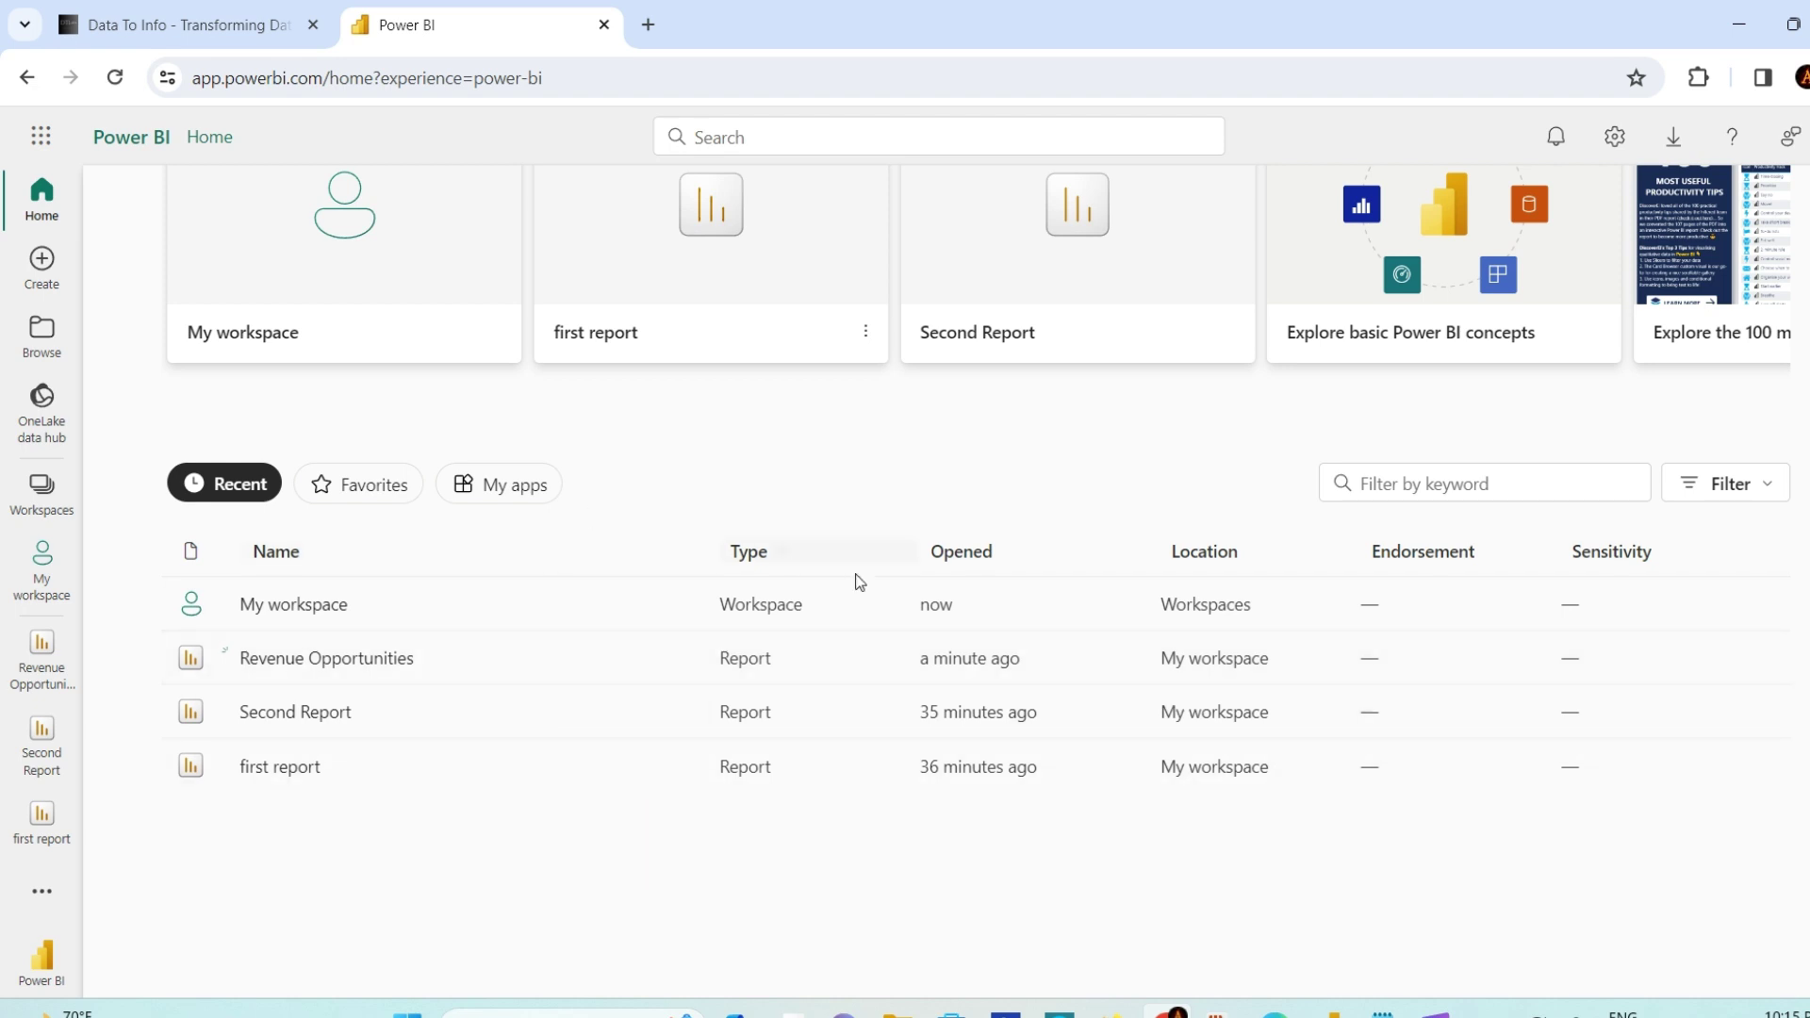
scroll(802, 562, up, 3)
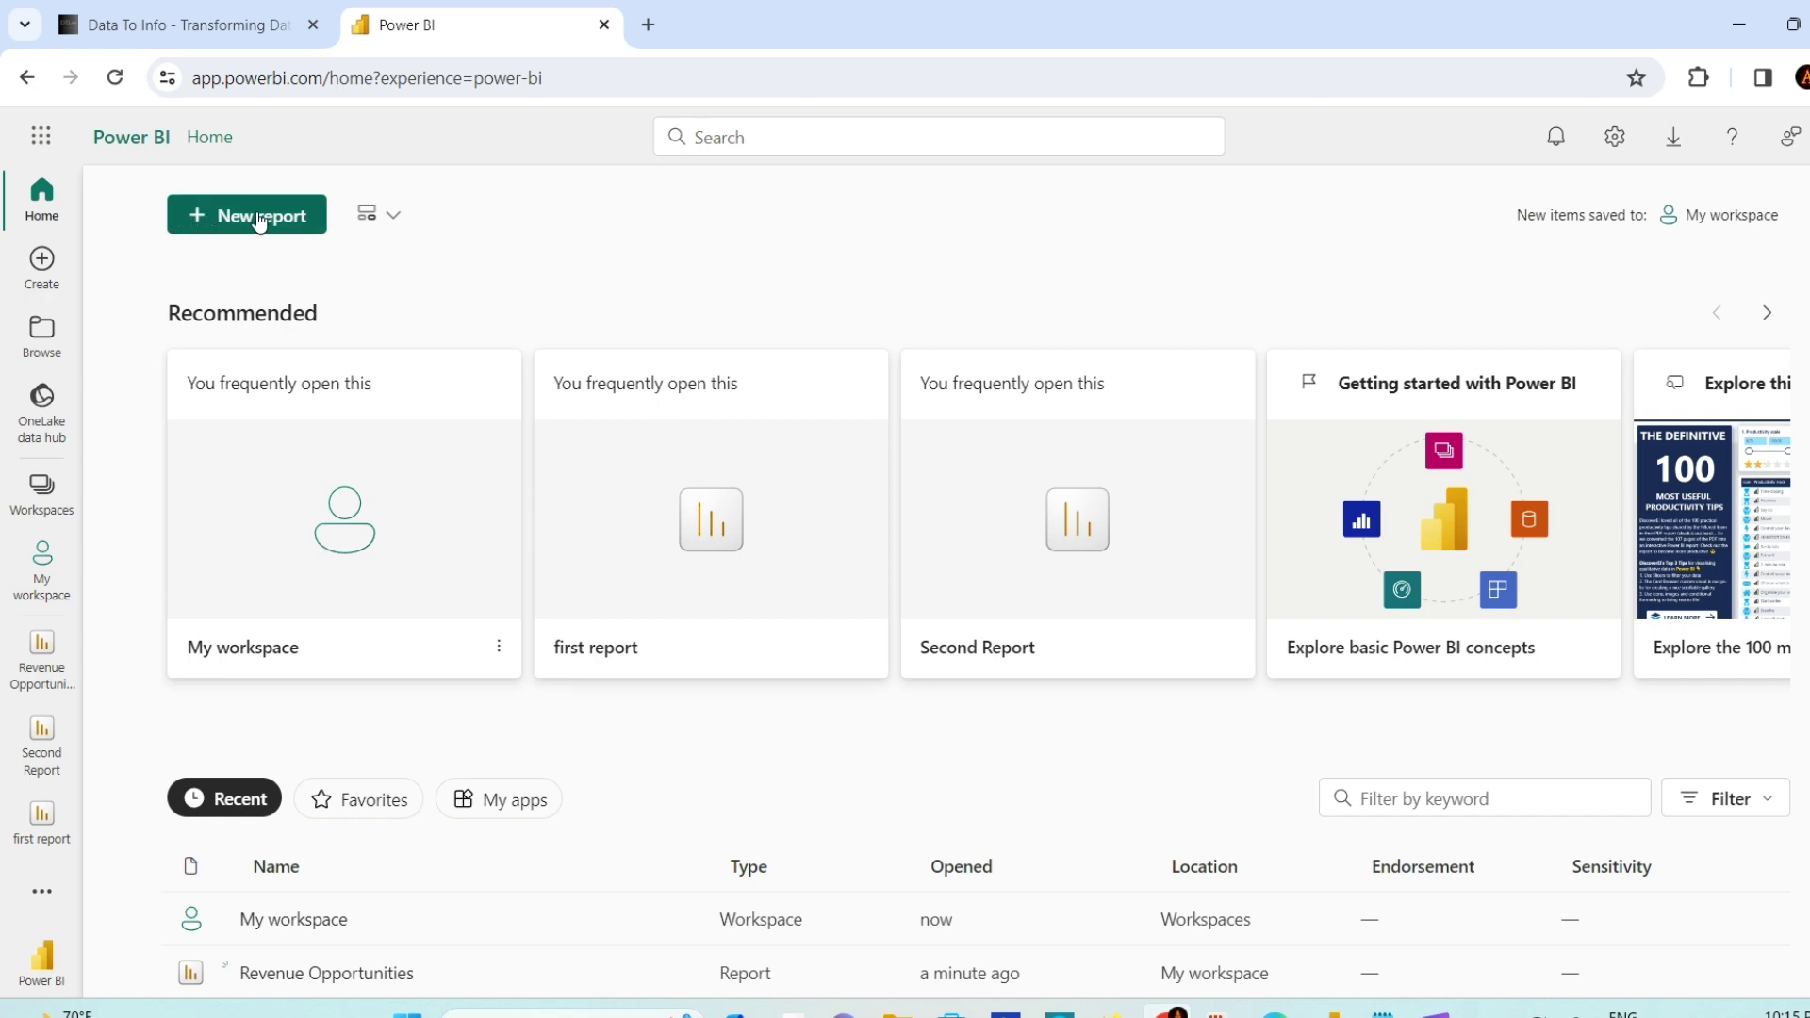
View the data options for starting a new report and return to the Home page
click(190, 220)
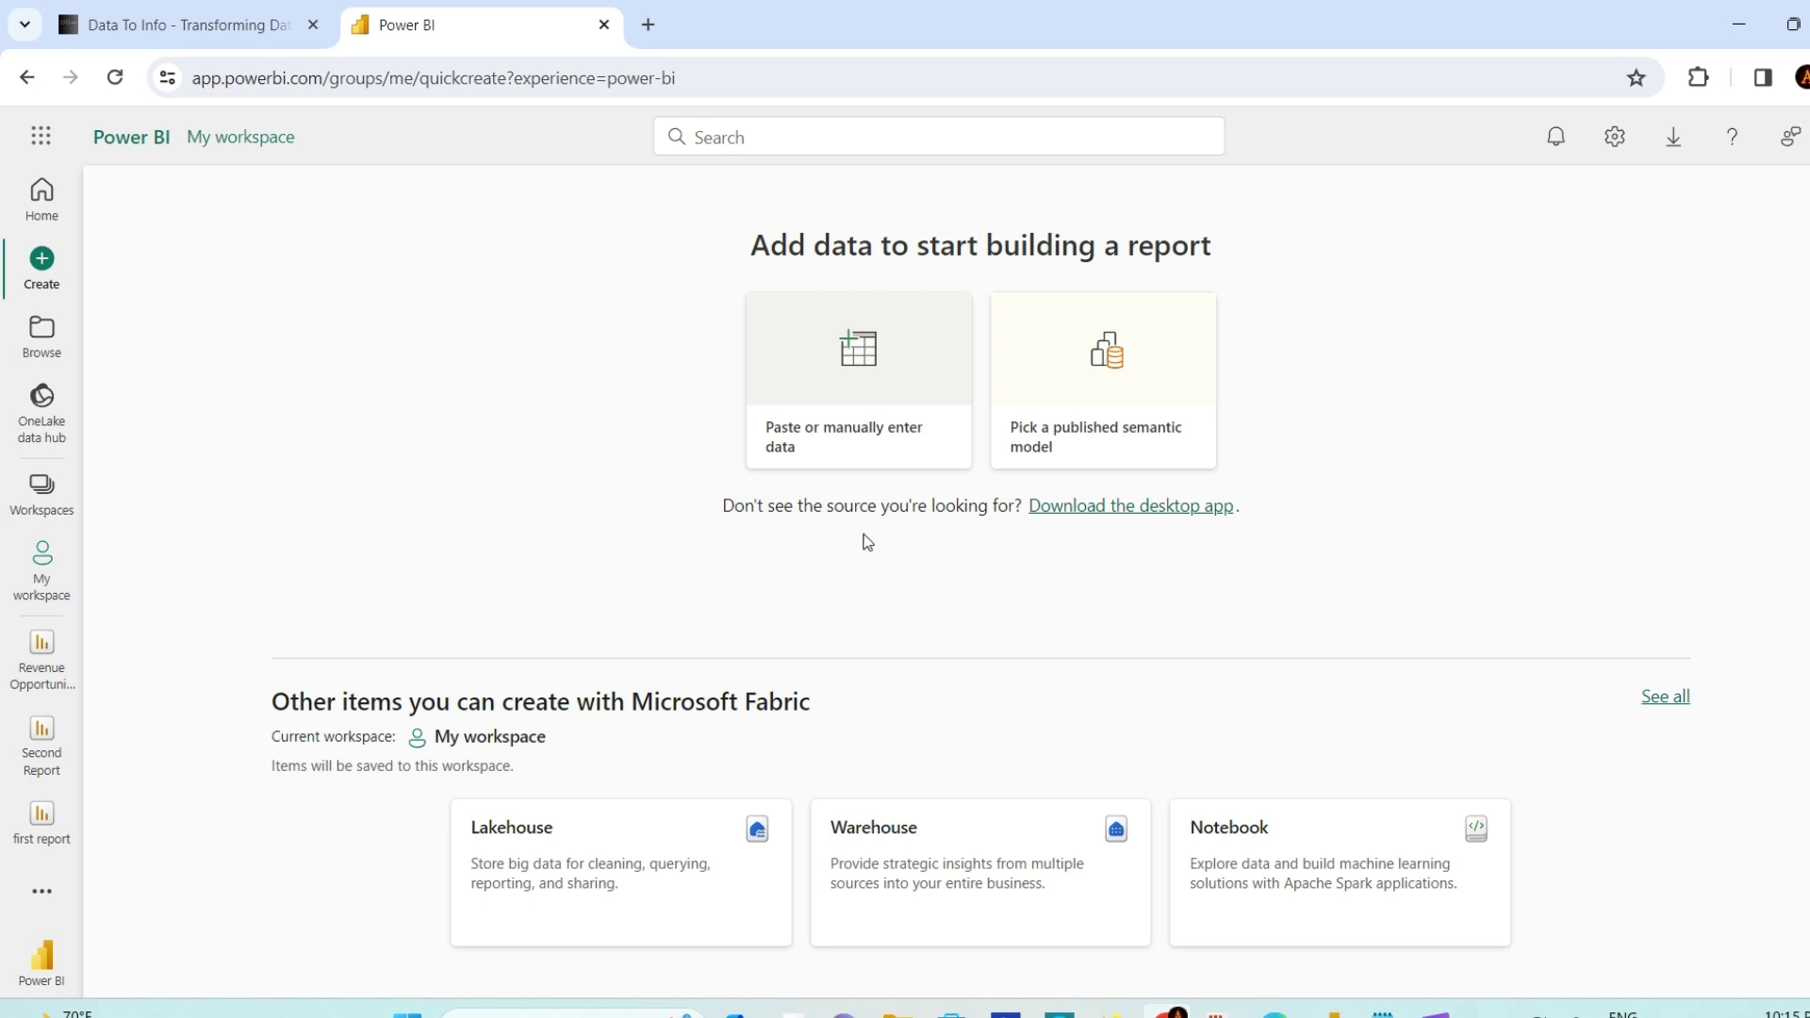
click(37, 202)
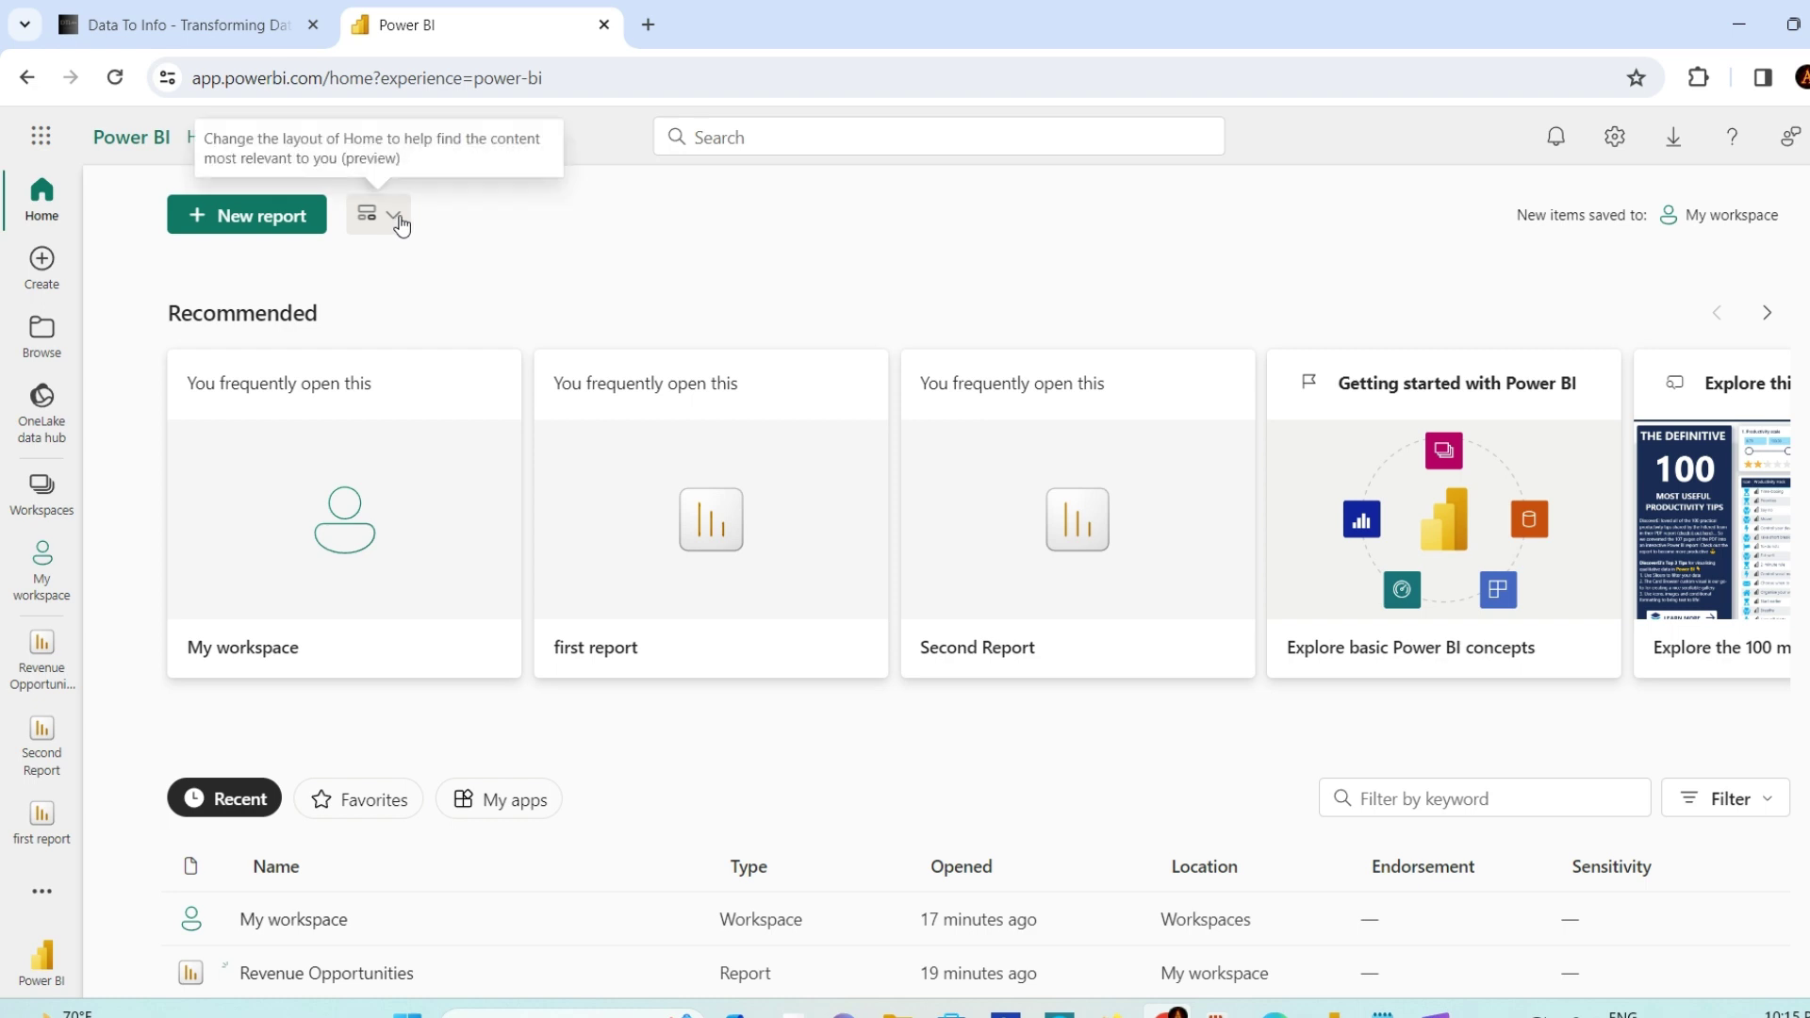
Change the Home page layout to Expanded and look over the rearranged content
click(400, 219)
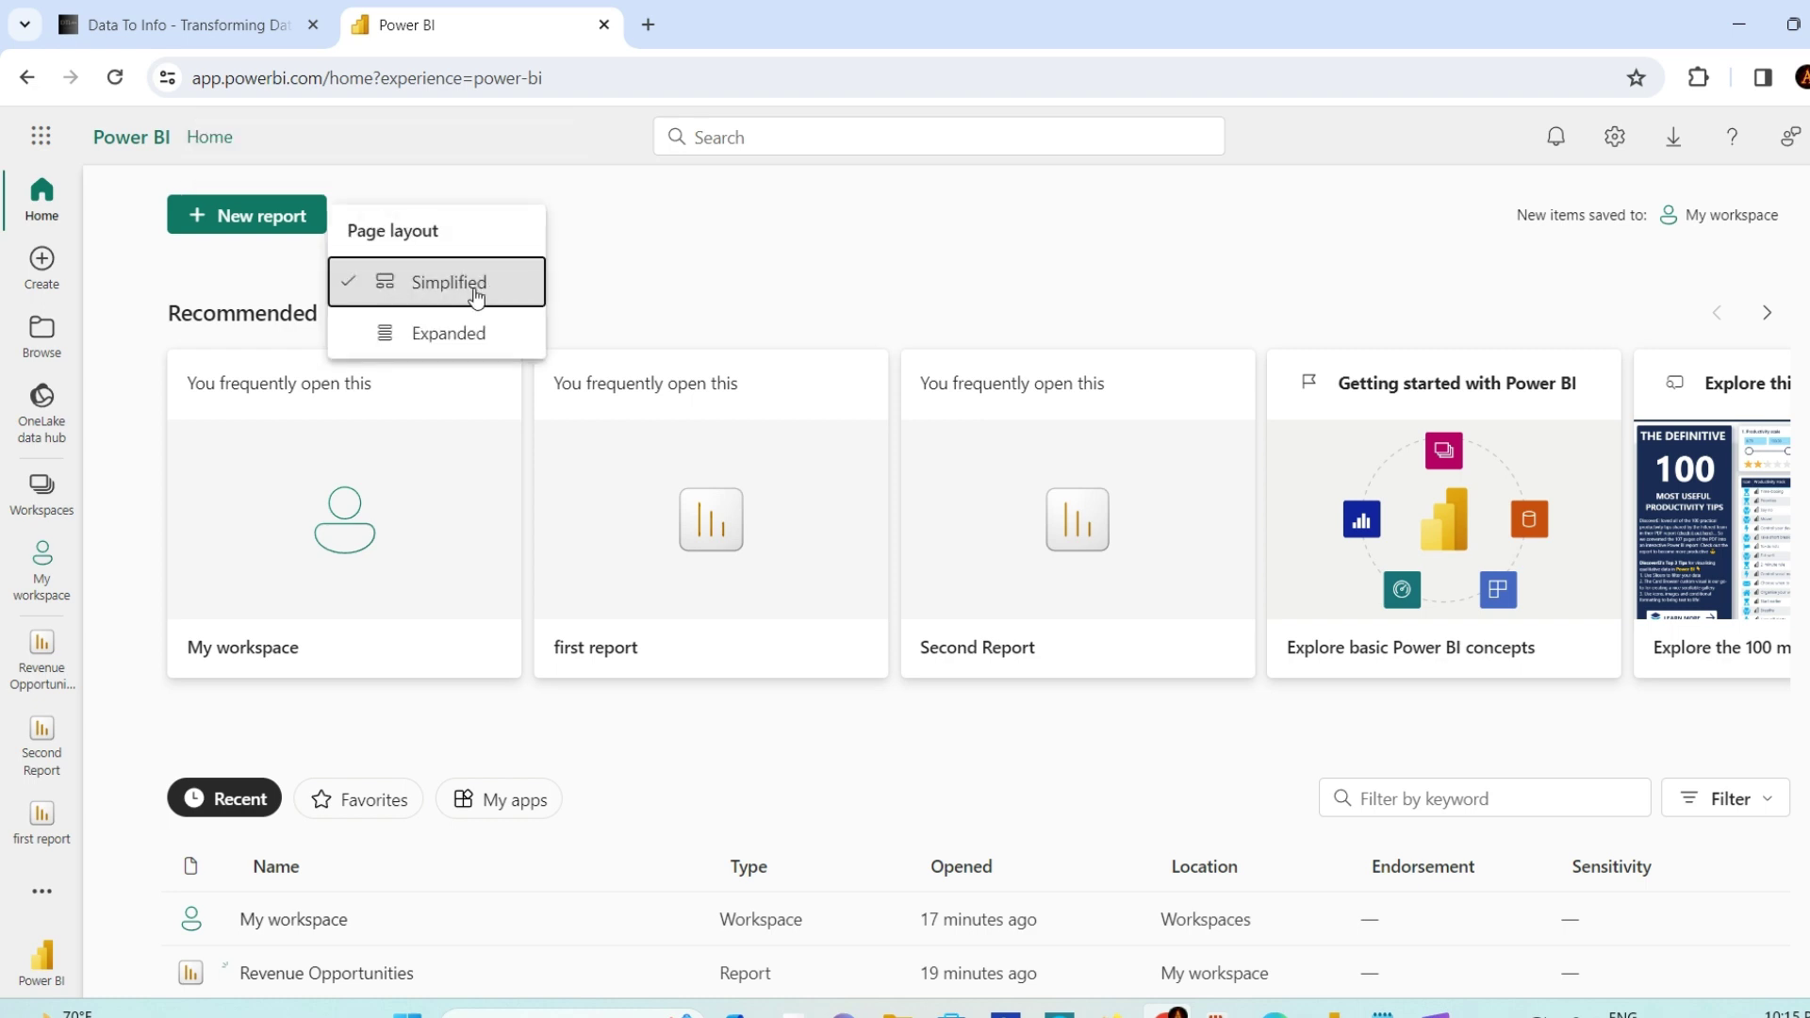
click(454, 337)
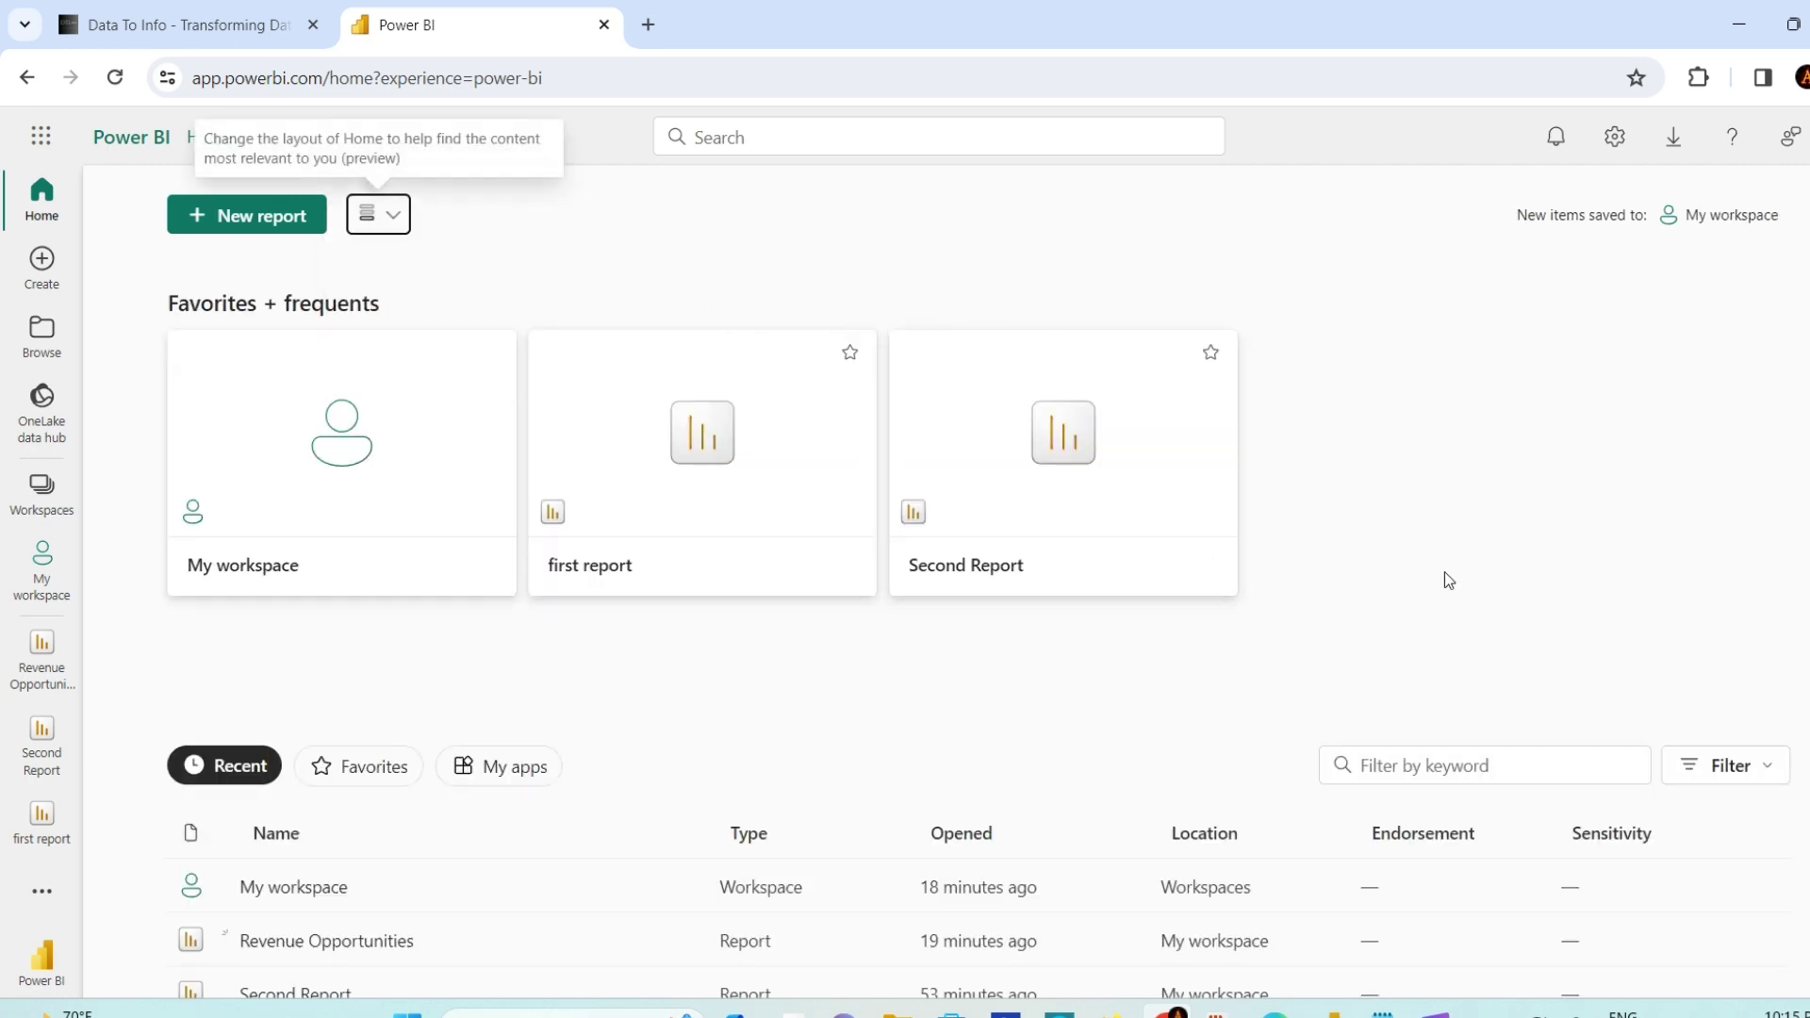
scroll(1440, 608, down, 3)
scroll(1442, 613, up, 3)
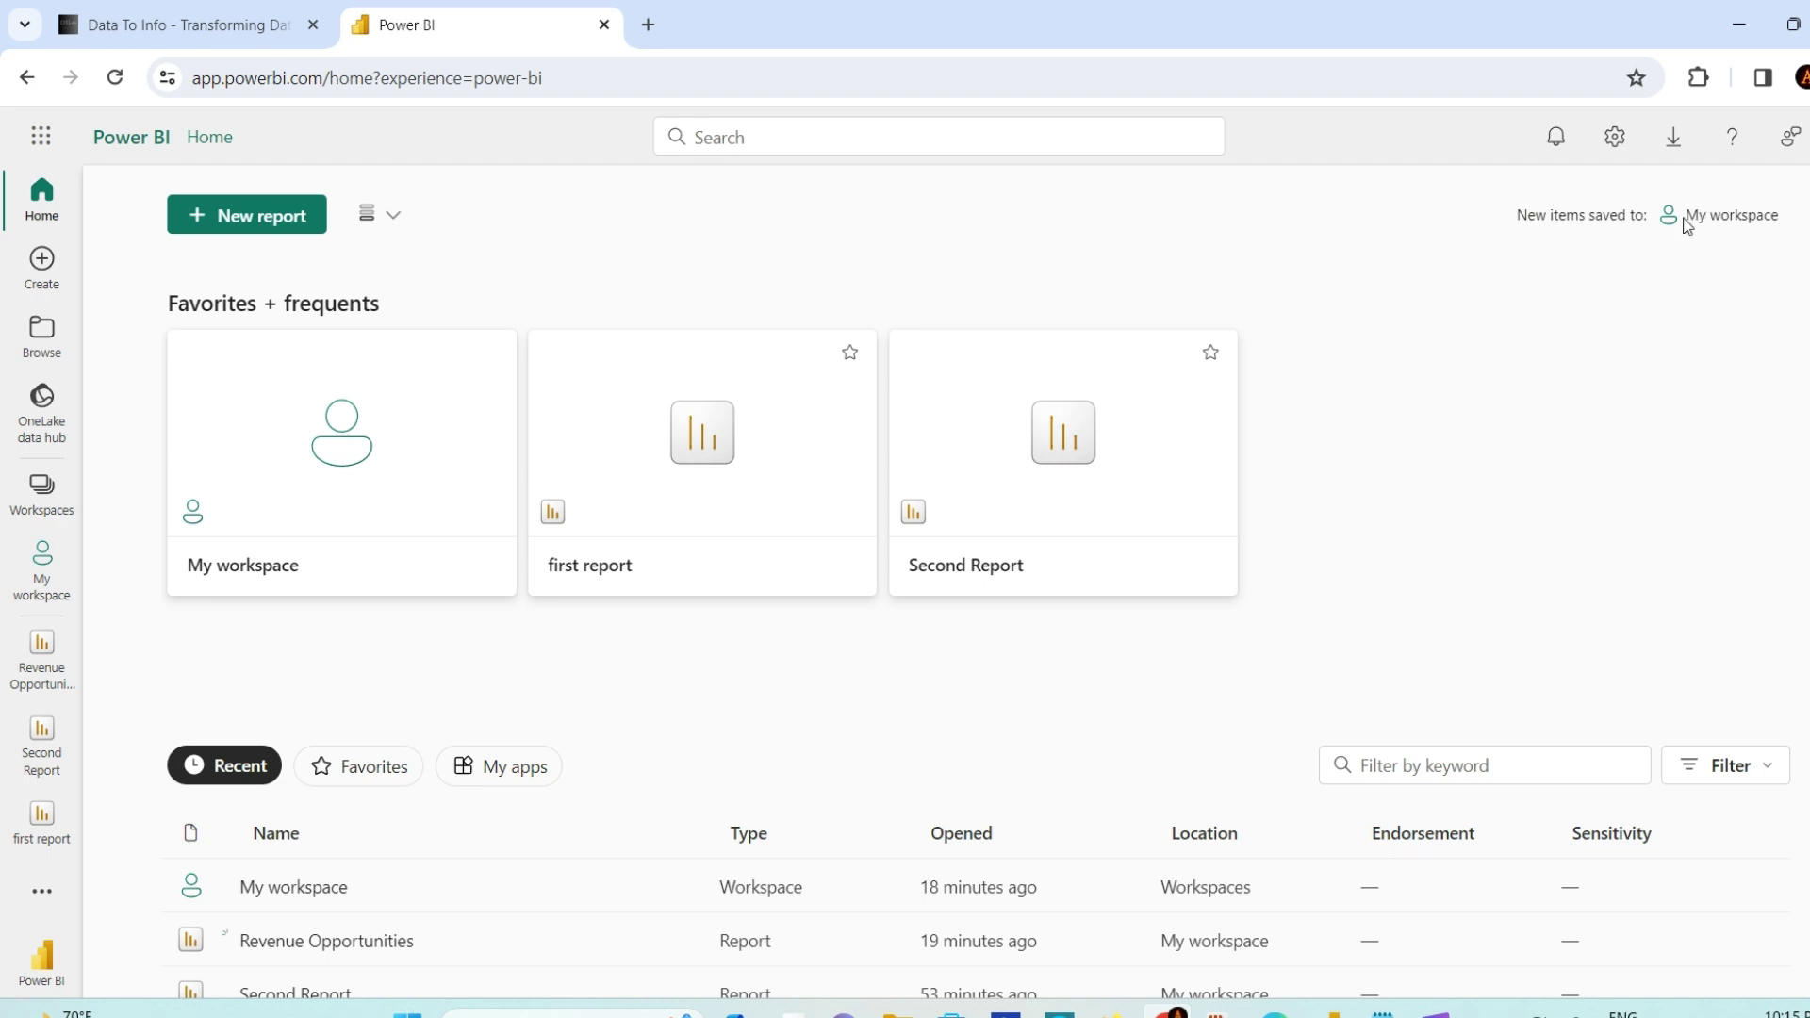
drag(1686, 217, 1798, 220)
click(1288, 269)
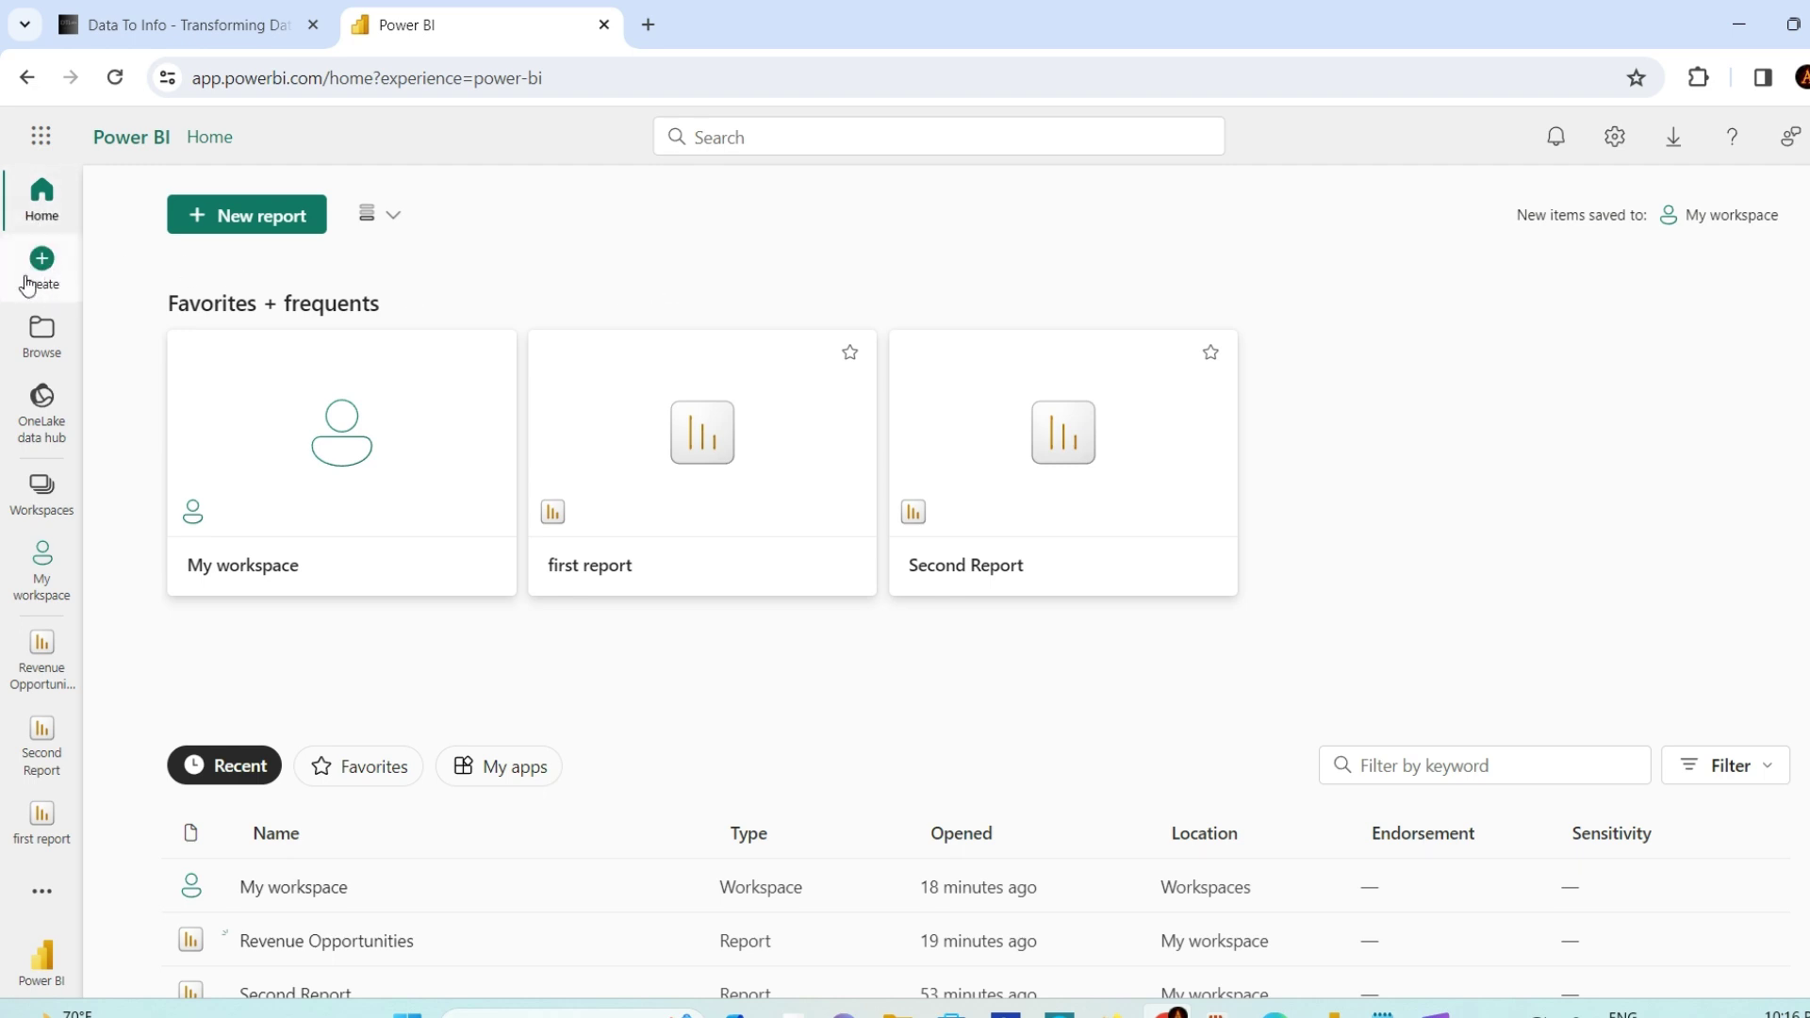
View the Create, Browse and OneLake data hub pages in turn
click(53, 285)
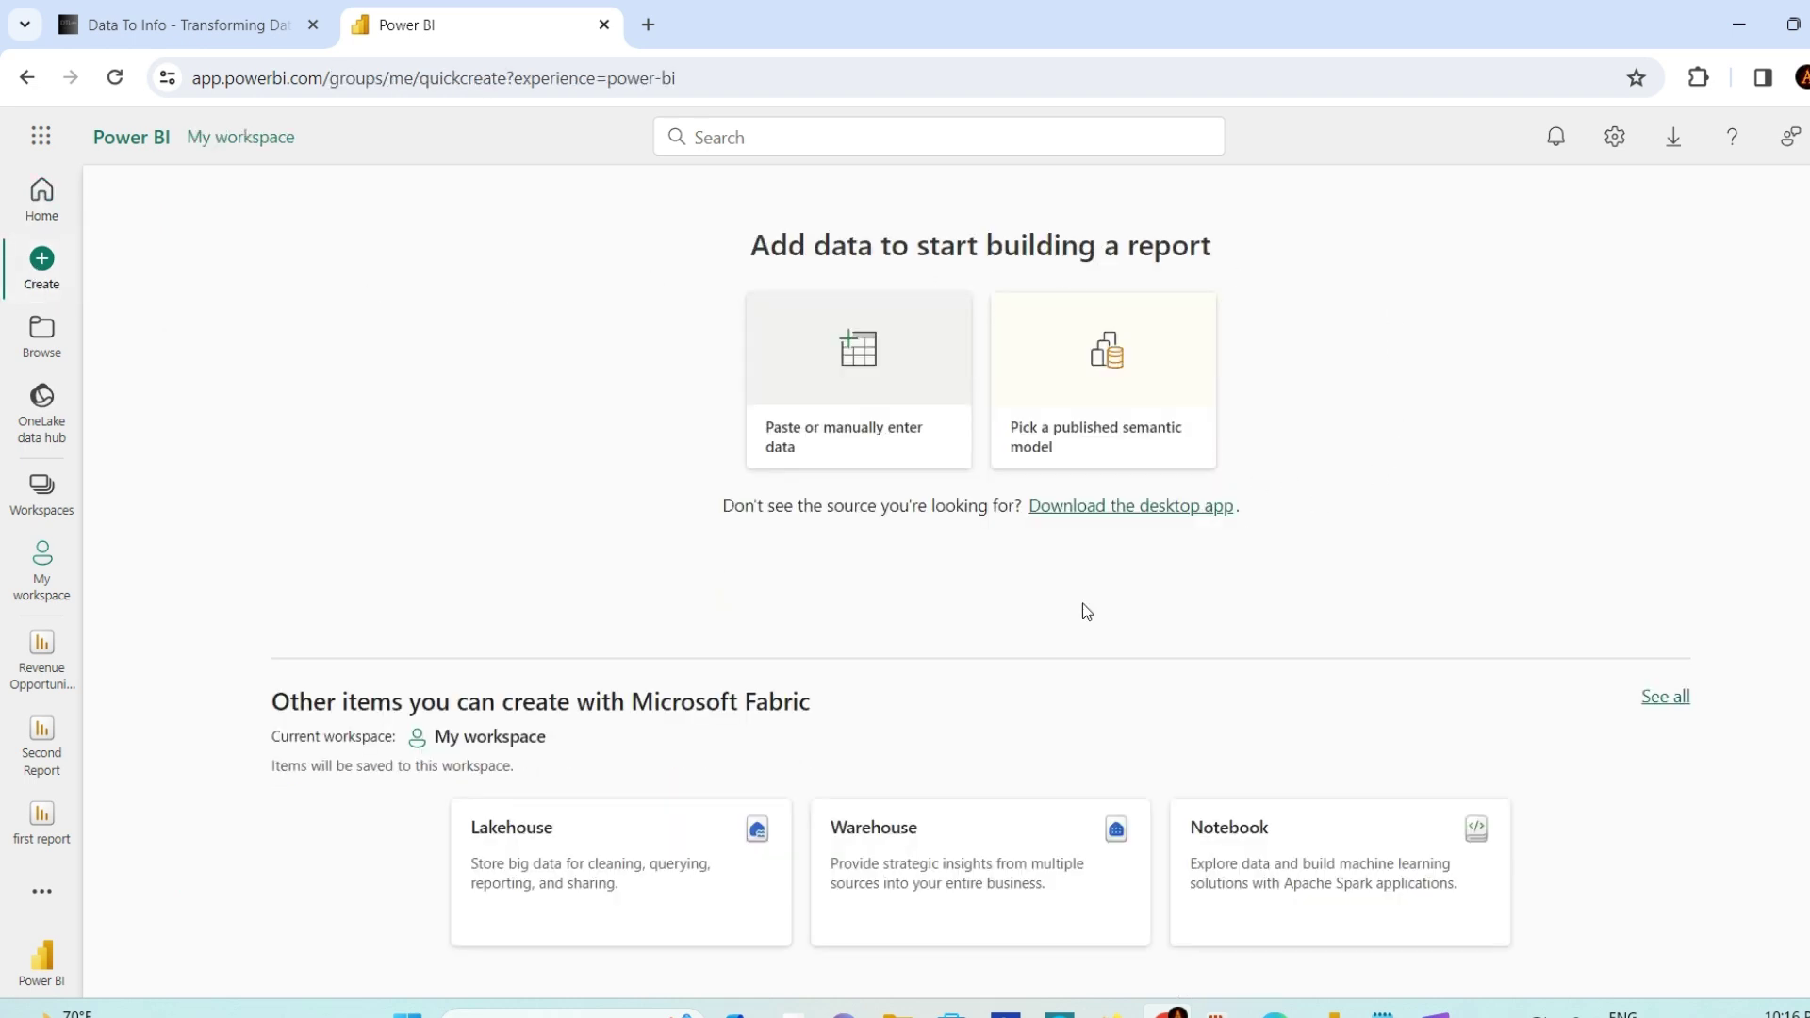
click(41, 345)
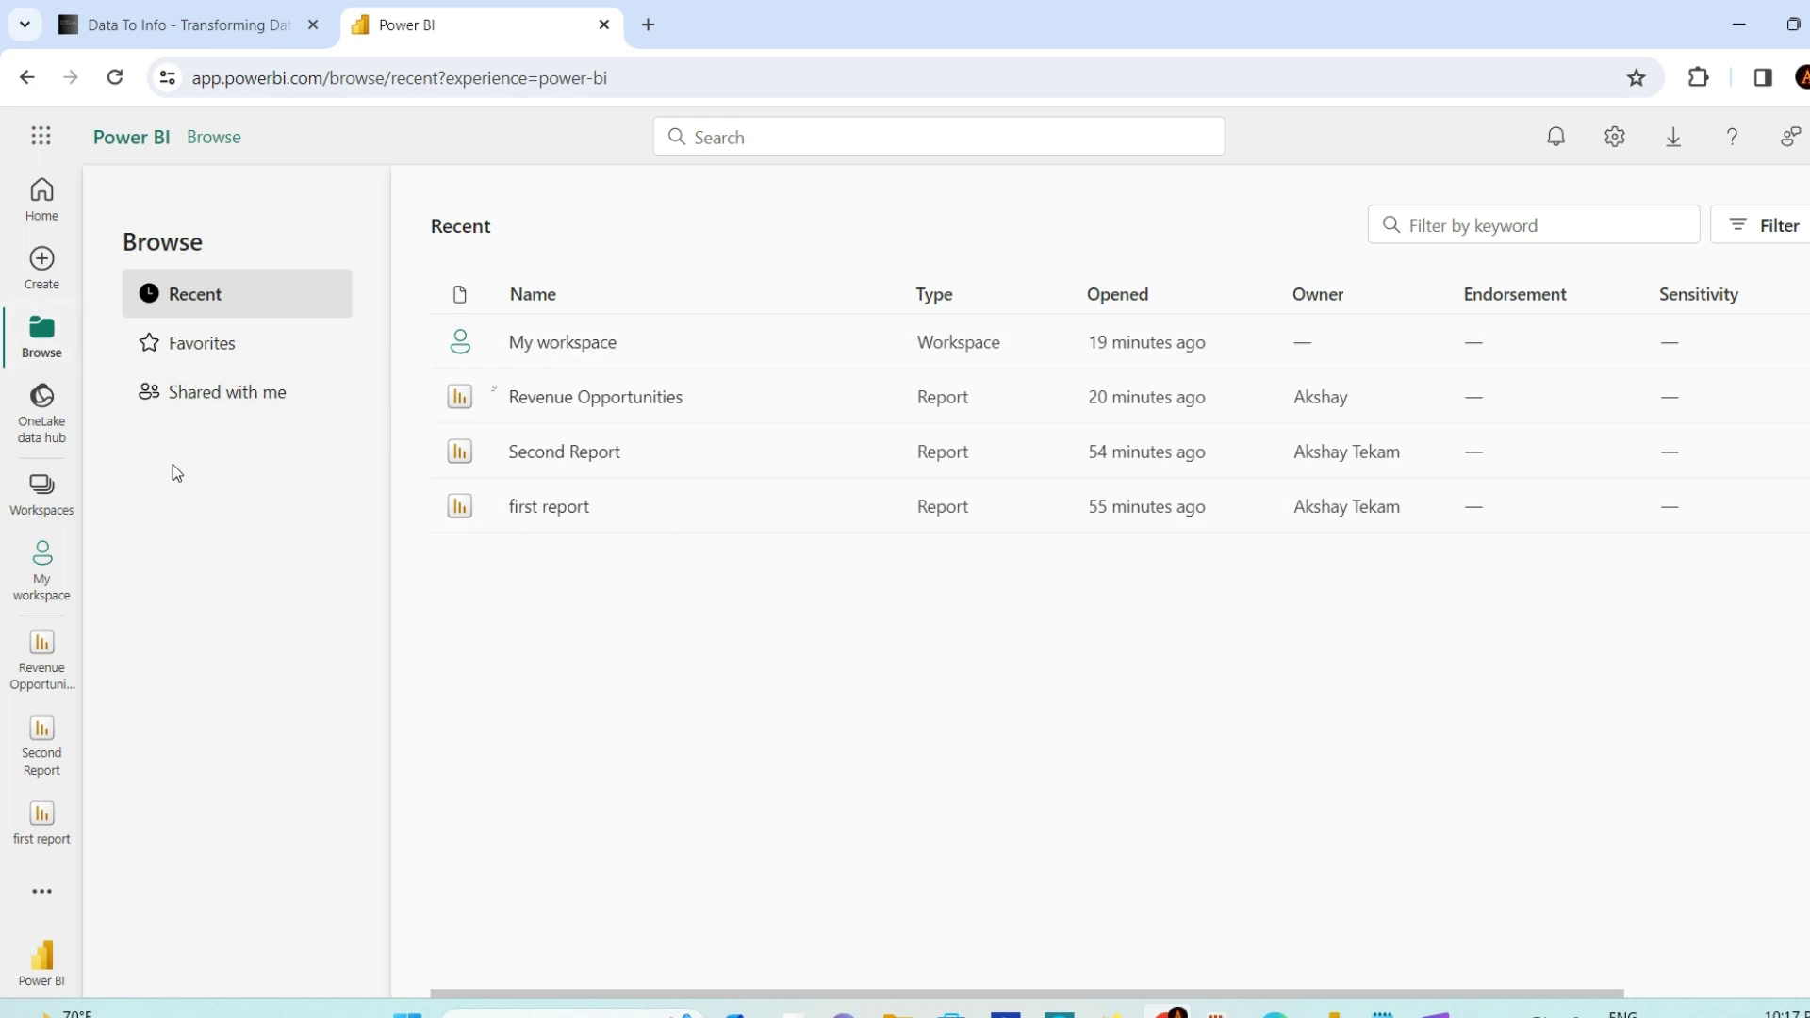
click(43, 401)
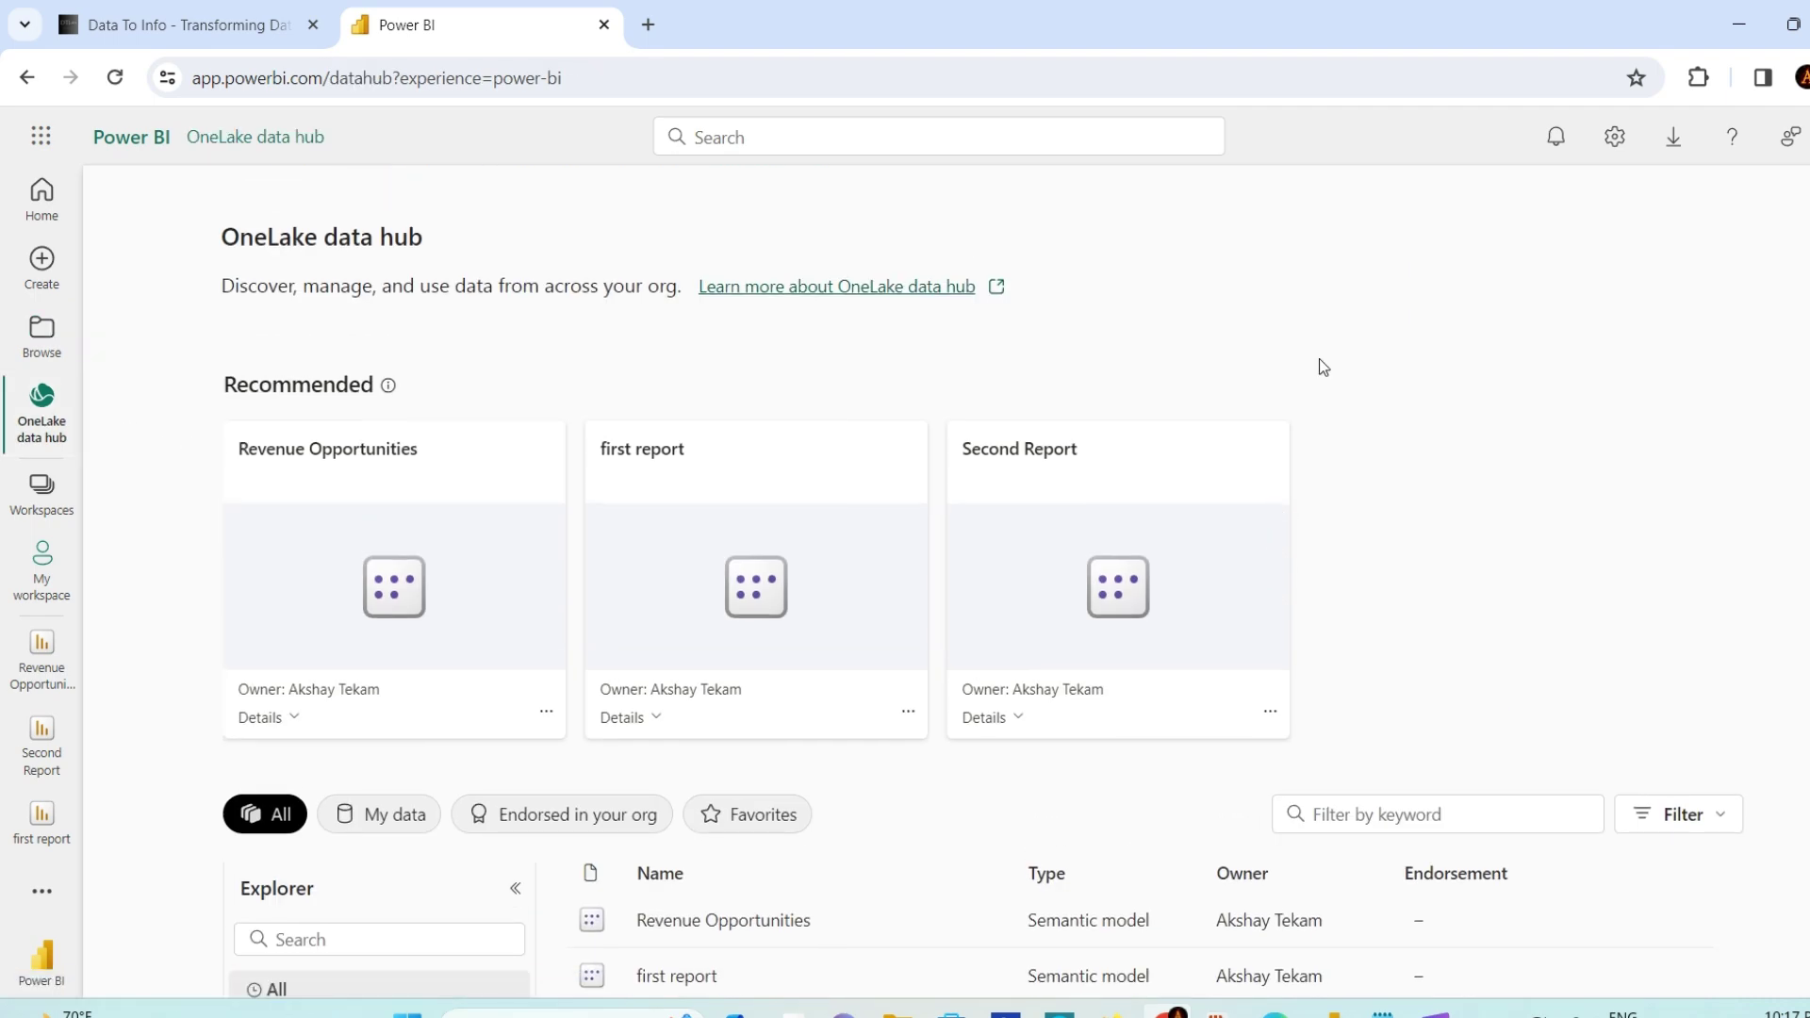
Open My workspace and remove the Revenue Opportunities report from the open items in the navigation
click(41, 492)
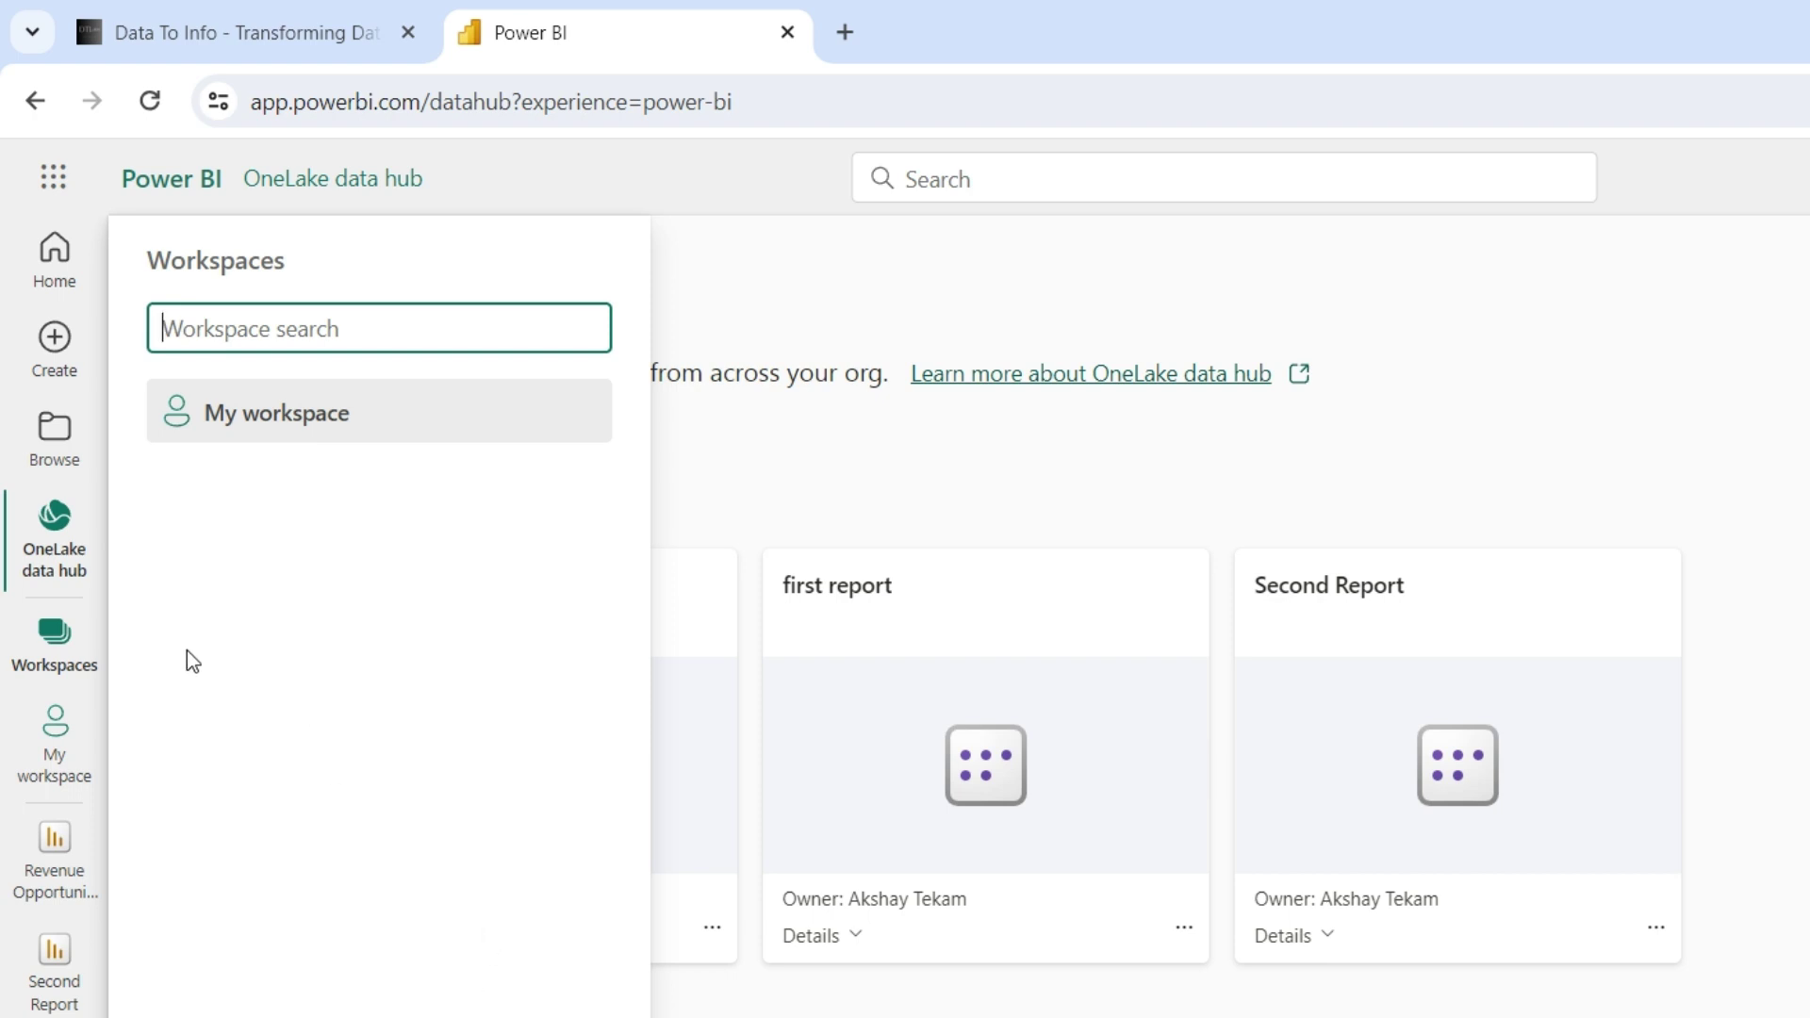
click(58, 744)
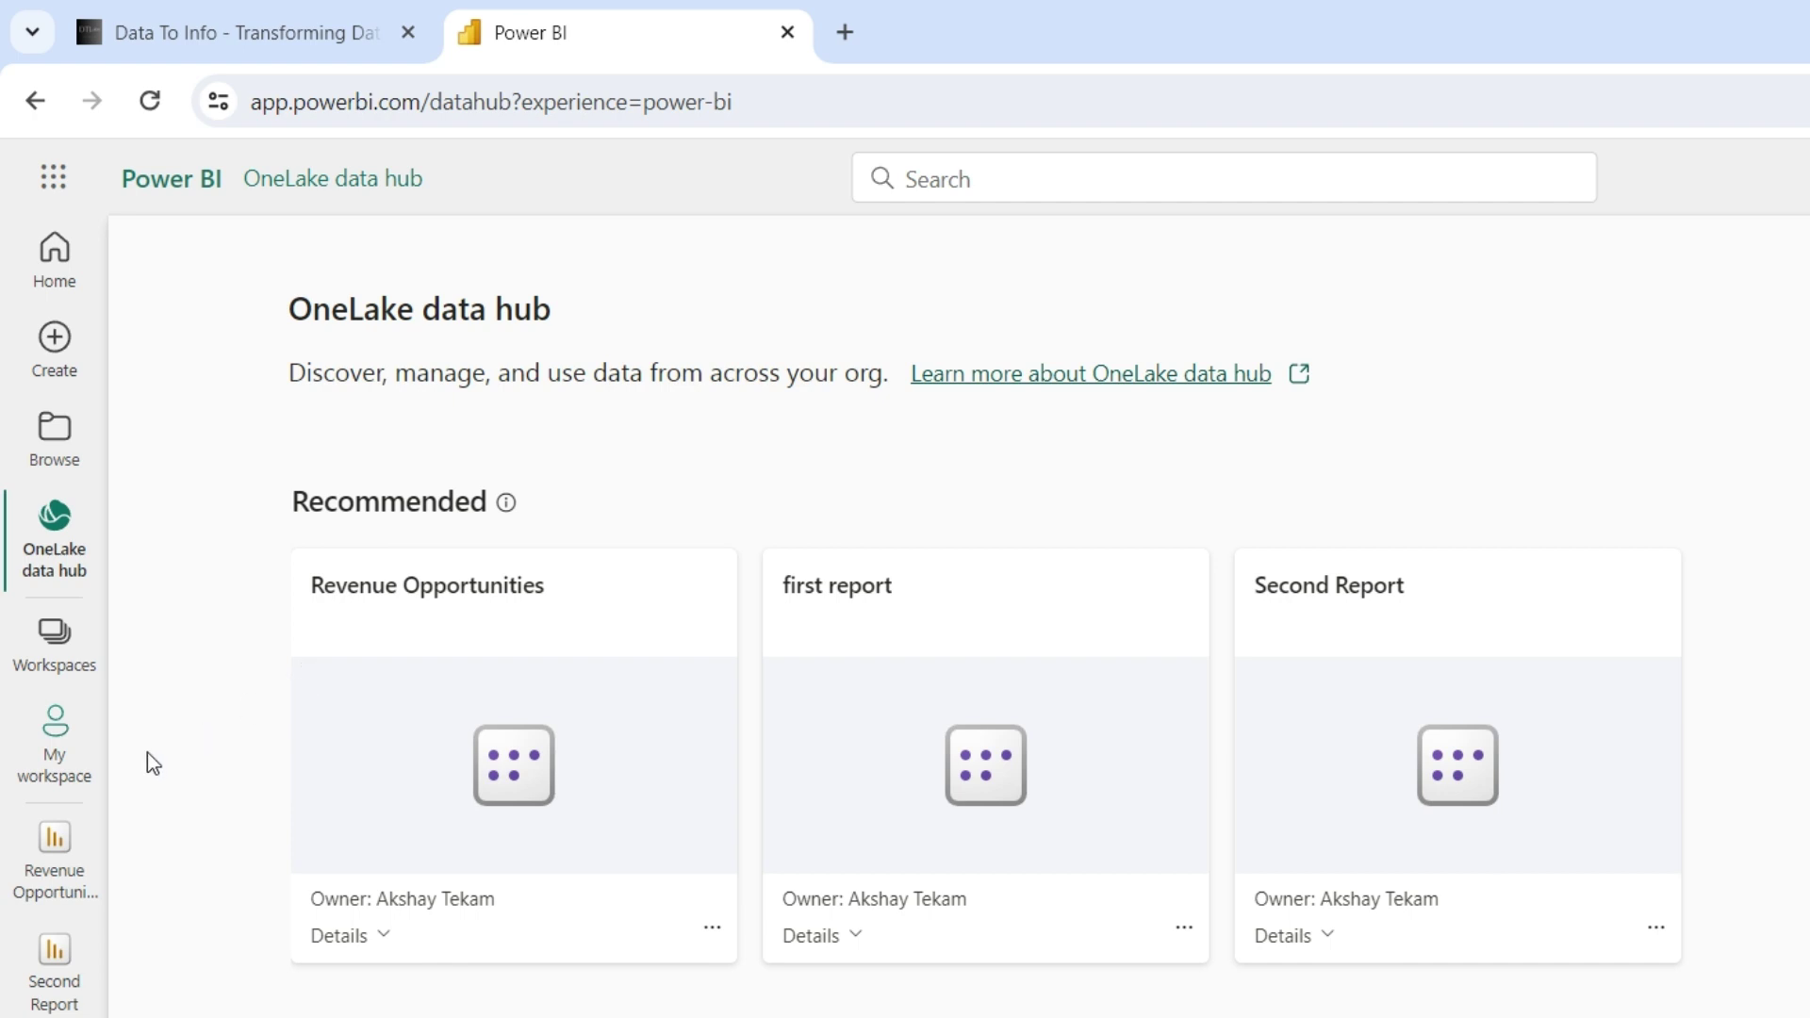
click(54, 773)
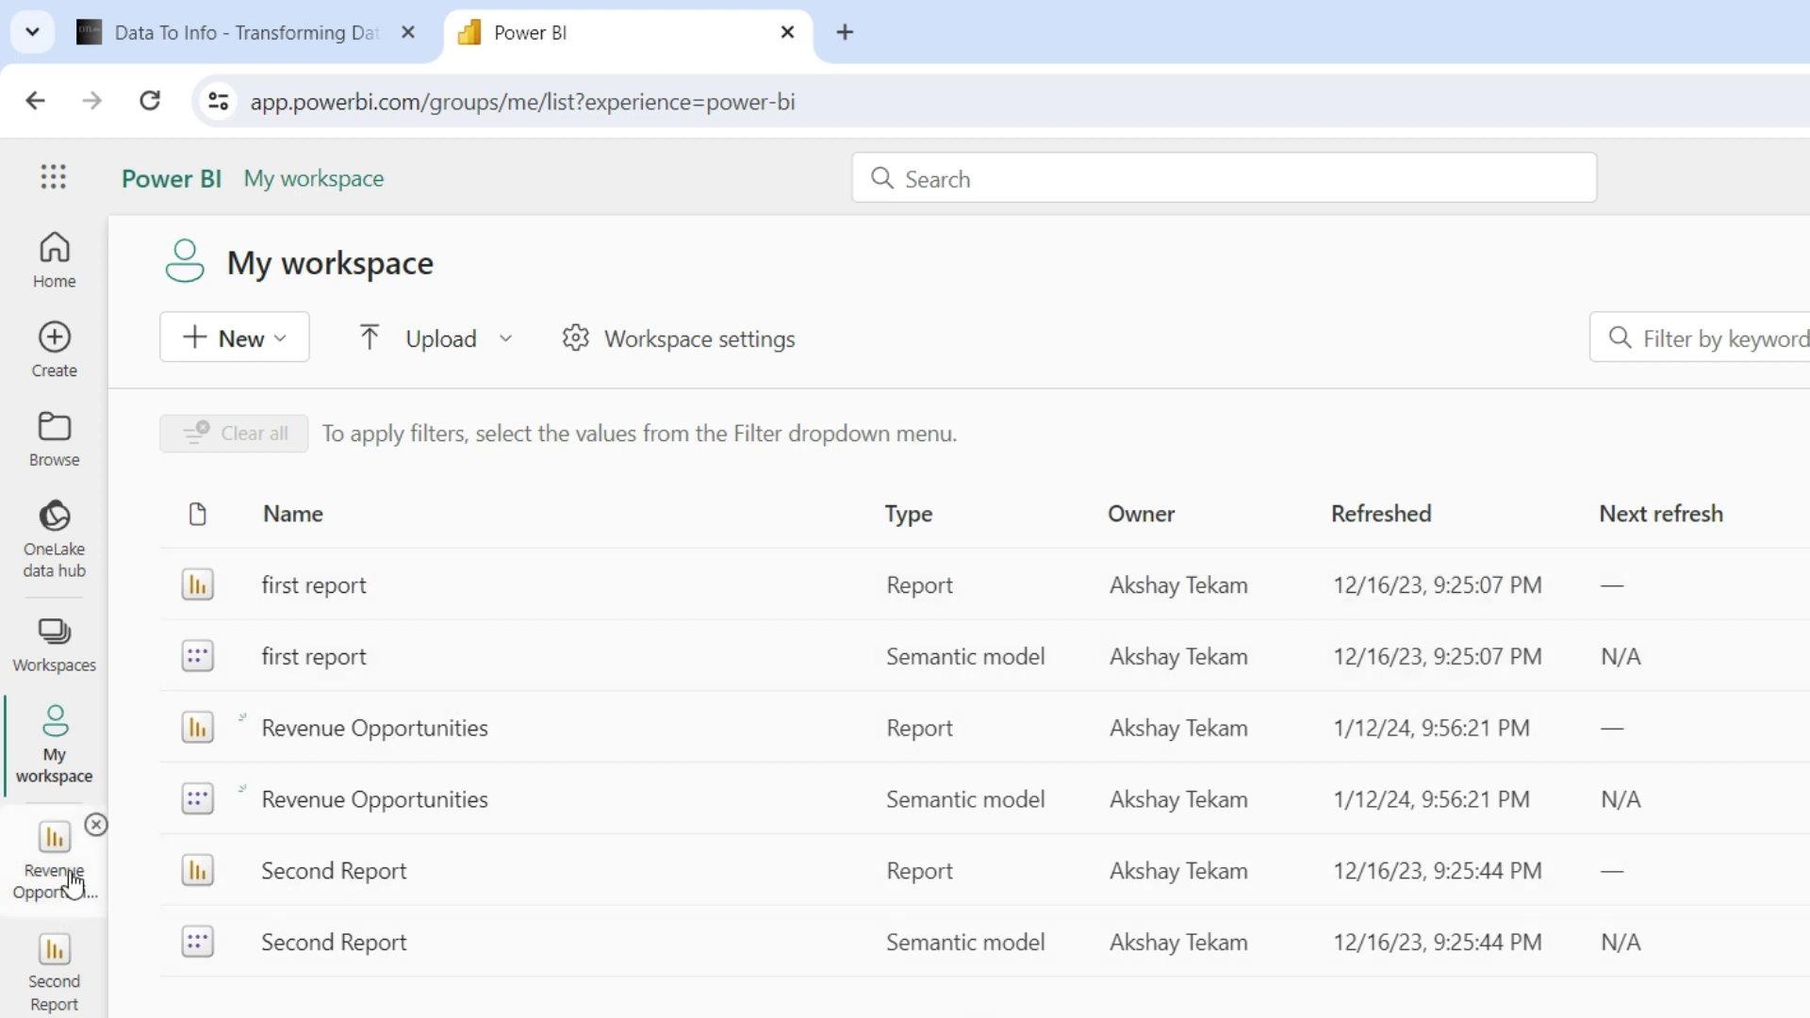
click(96, 826)
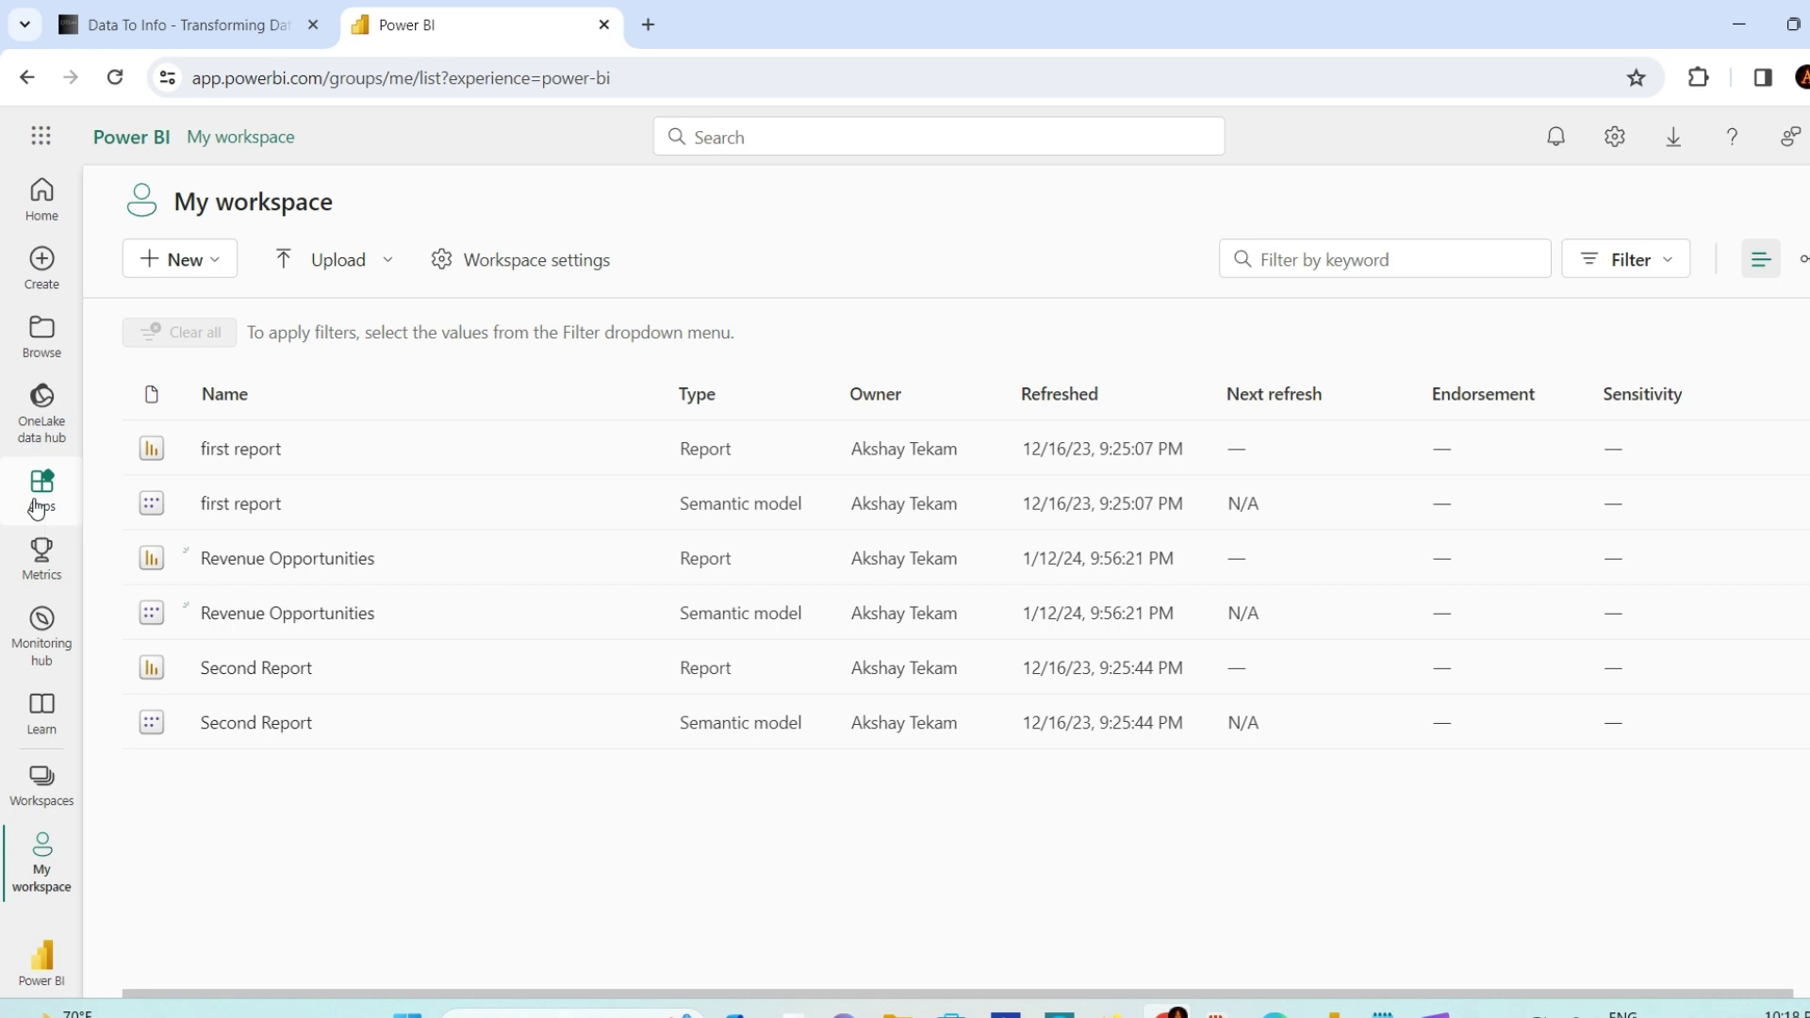
Examine the installable Power BI apps, both the full catalogue and the template apps, and close the gallery
click(38, 507)
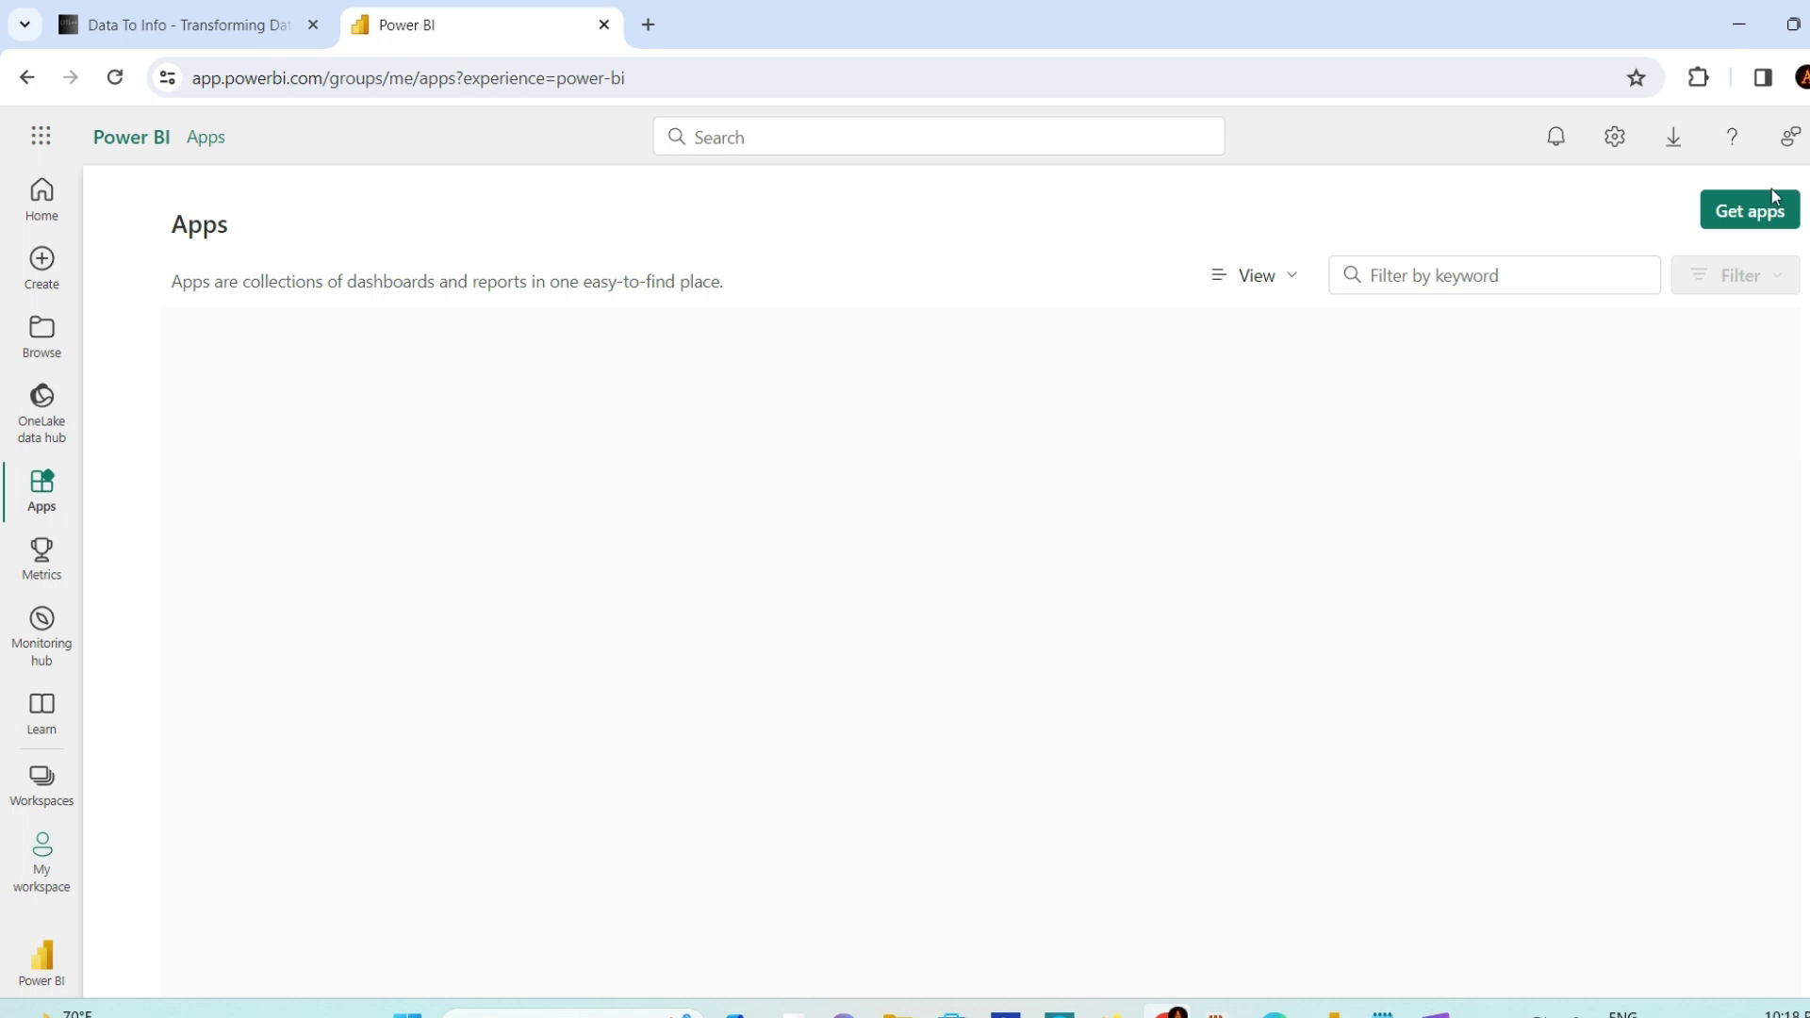
click(1750, 209)
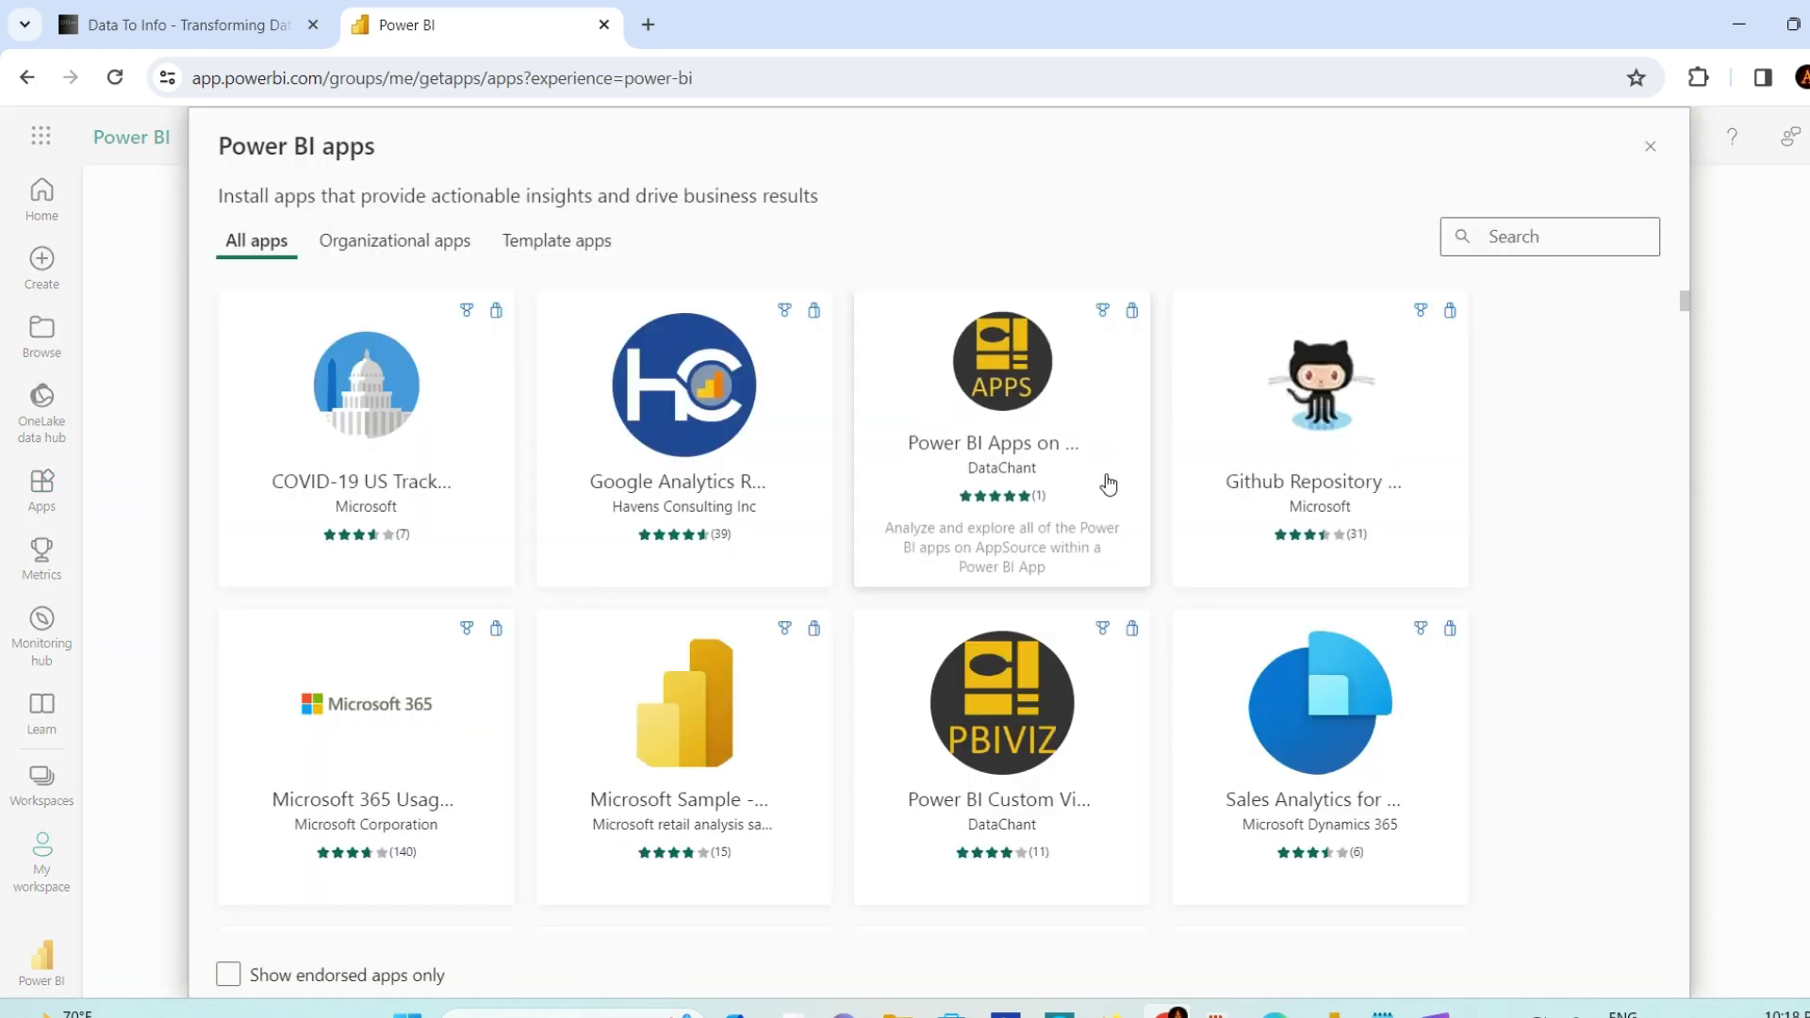
scroll(1560, 711, down, 4)
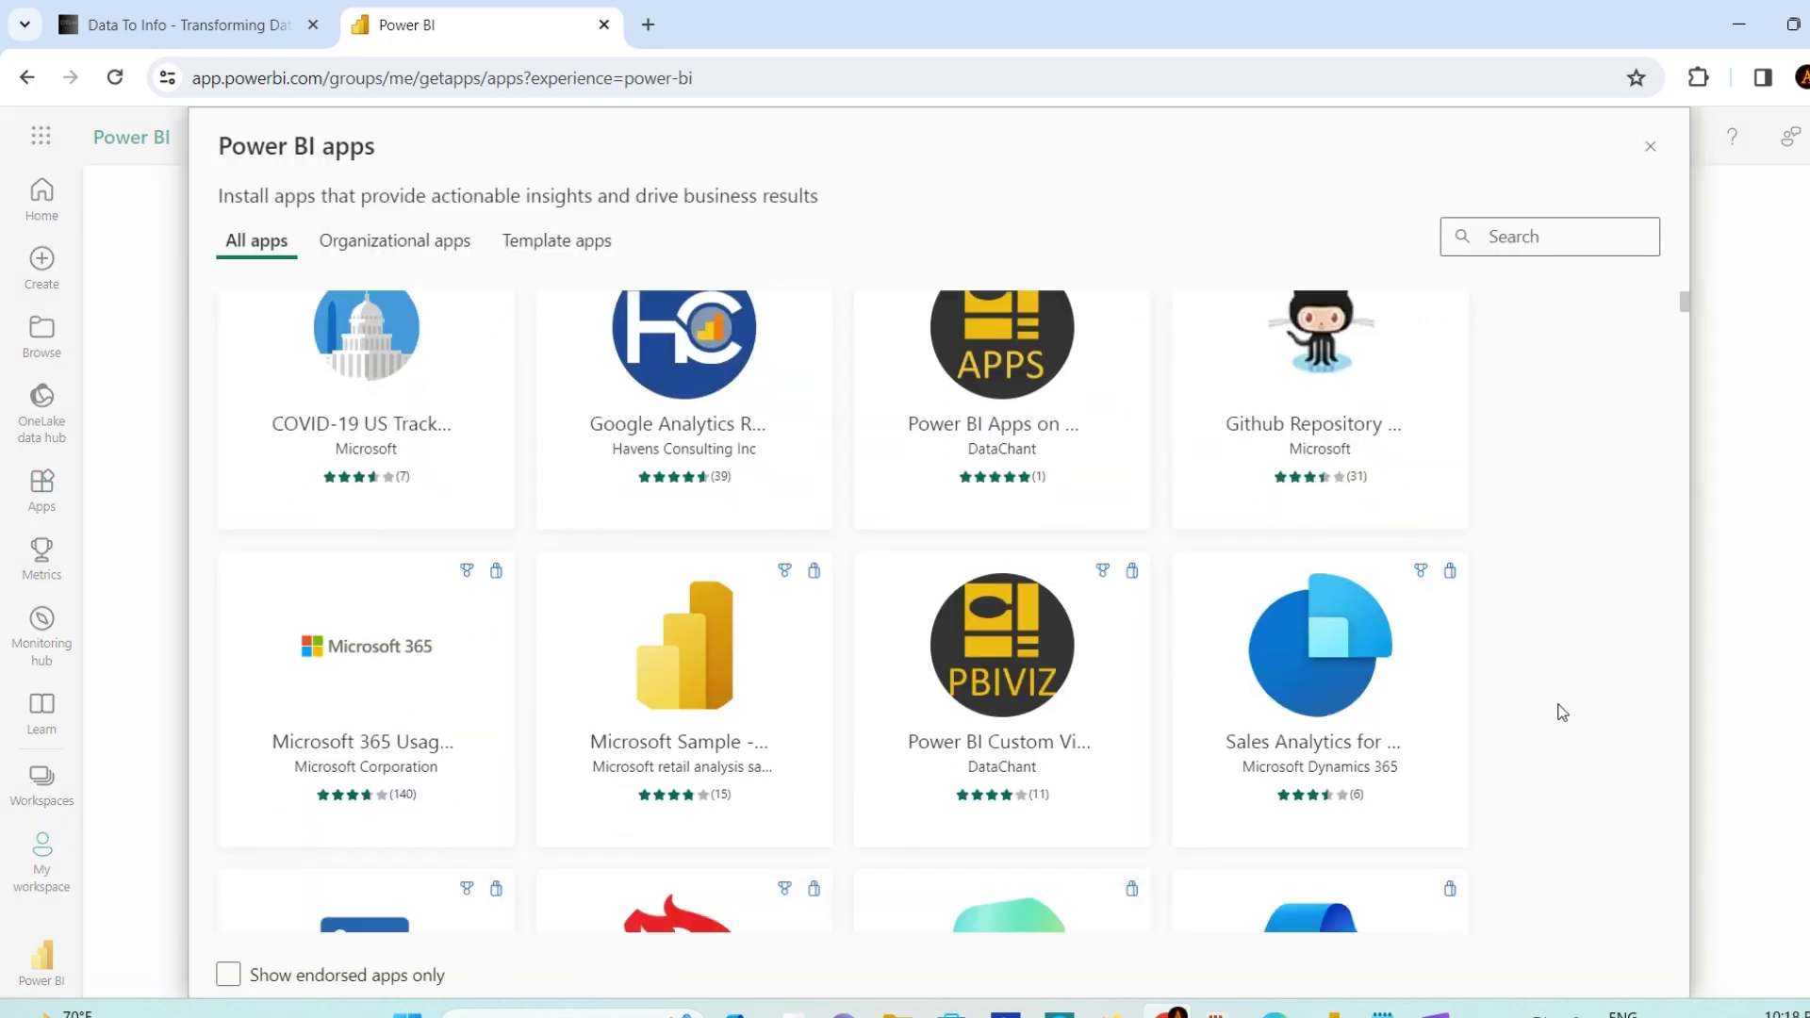
scroll(1560, 711, up, 4)
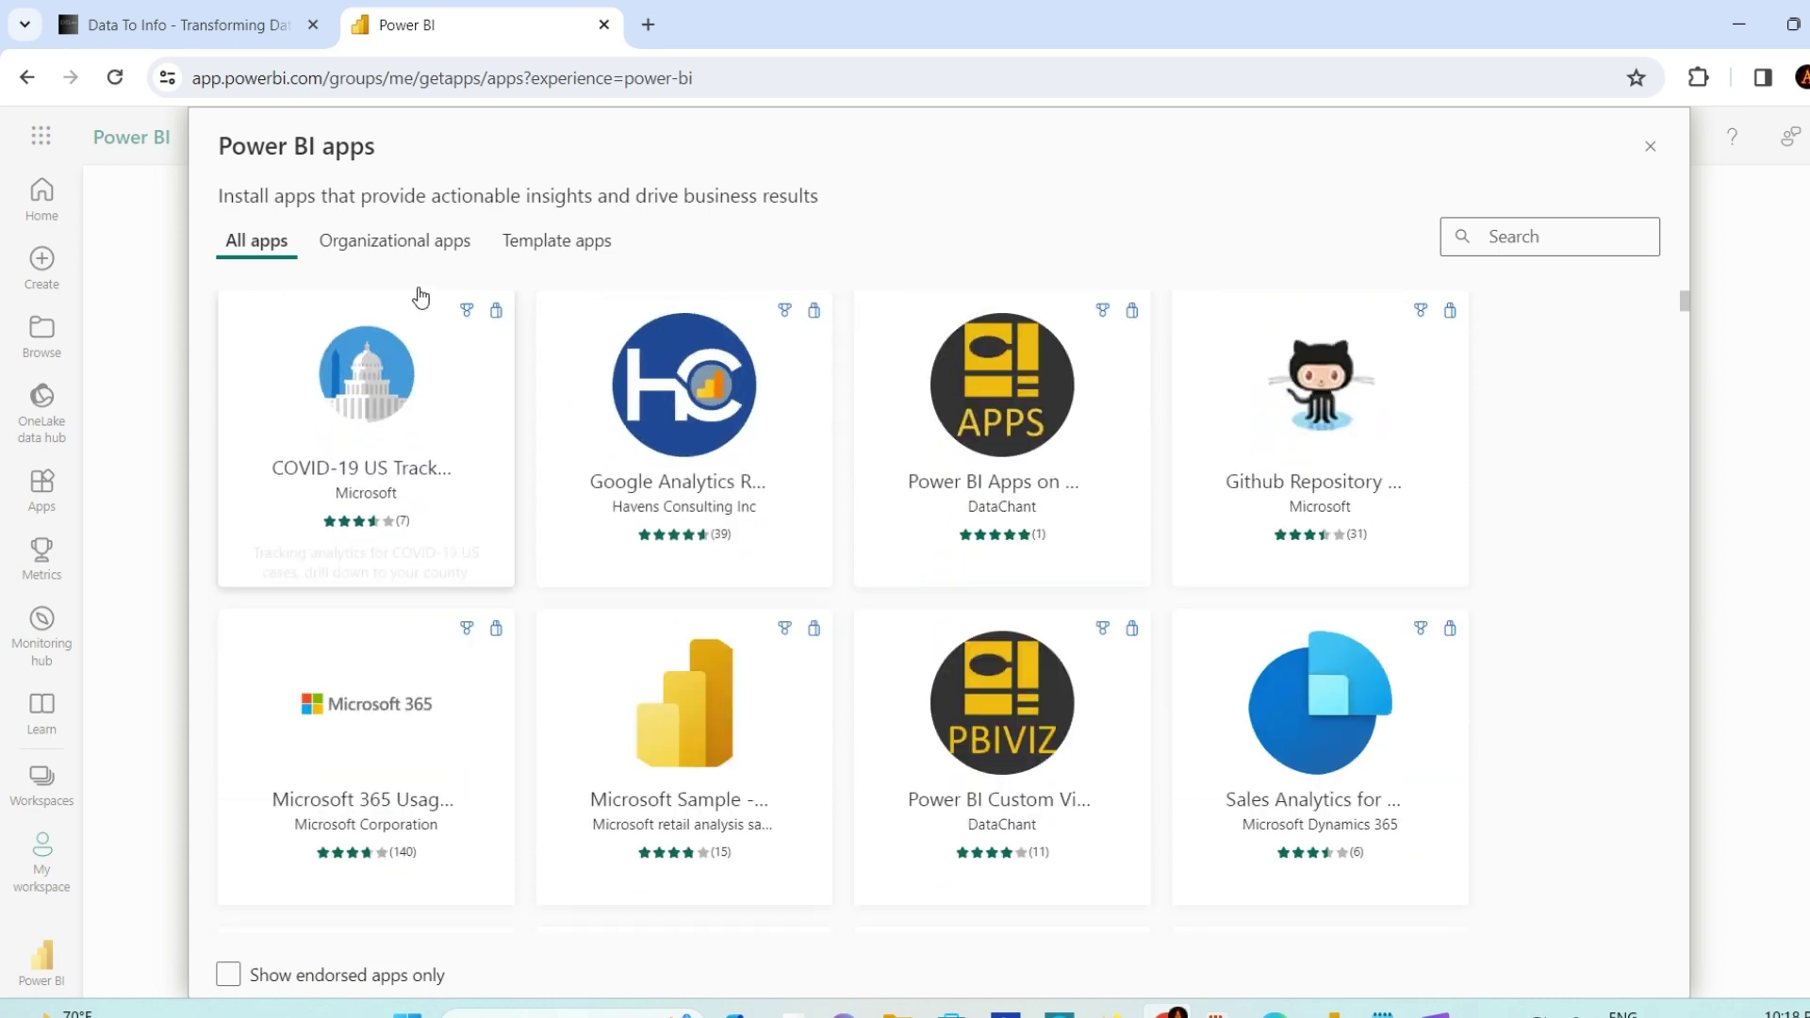
click(545, 243)
scroll(868, 501, down, 1)
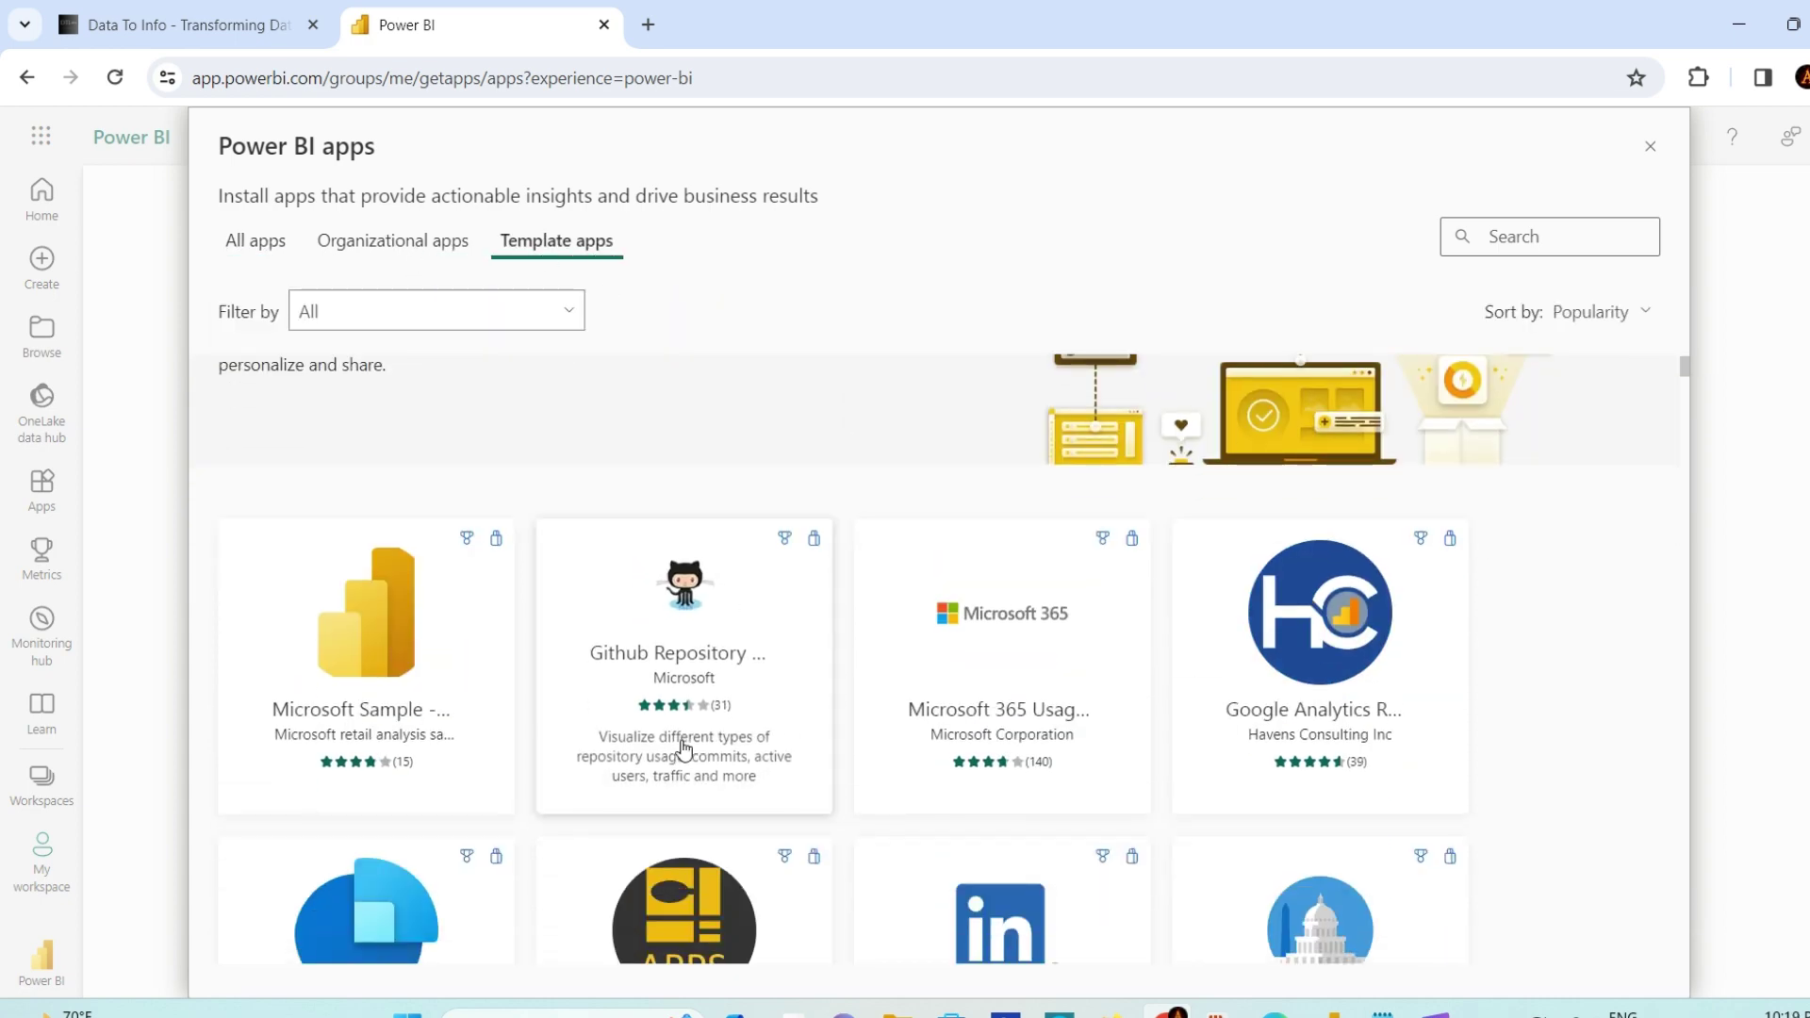
scroll(1603, 752, down, 4)
scroll(1603, 751, up, 5)
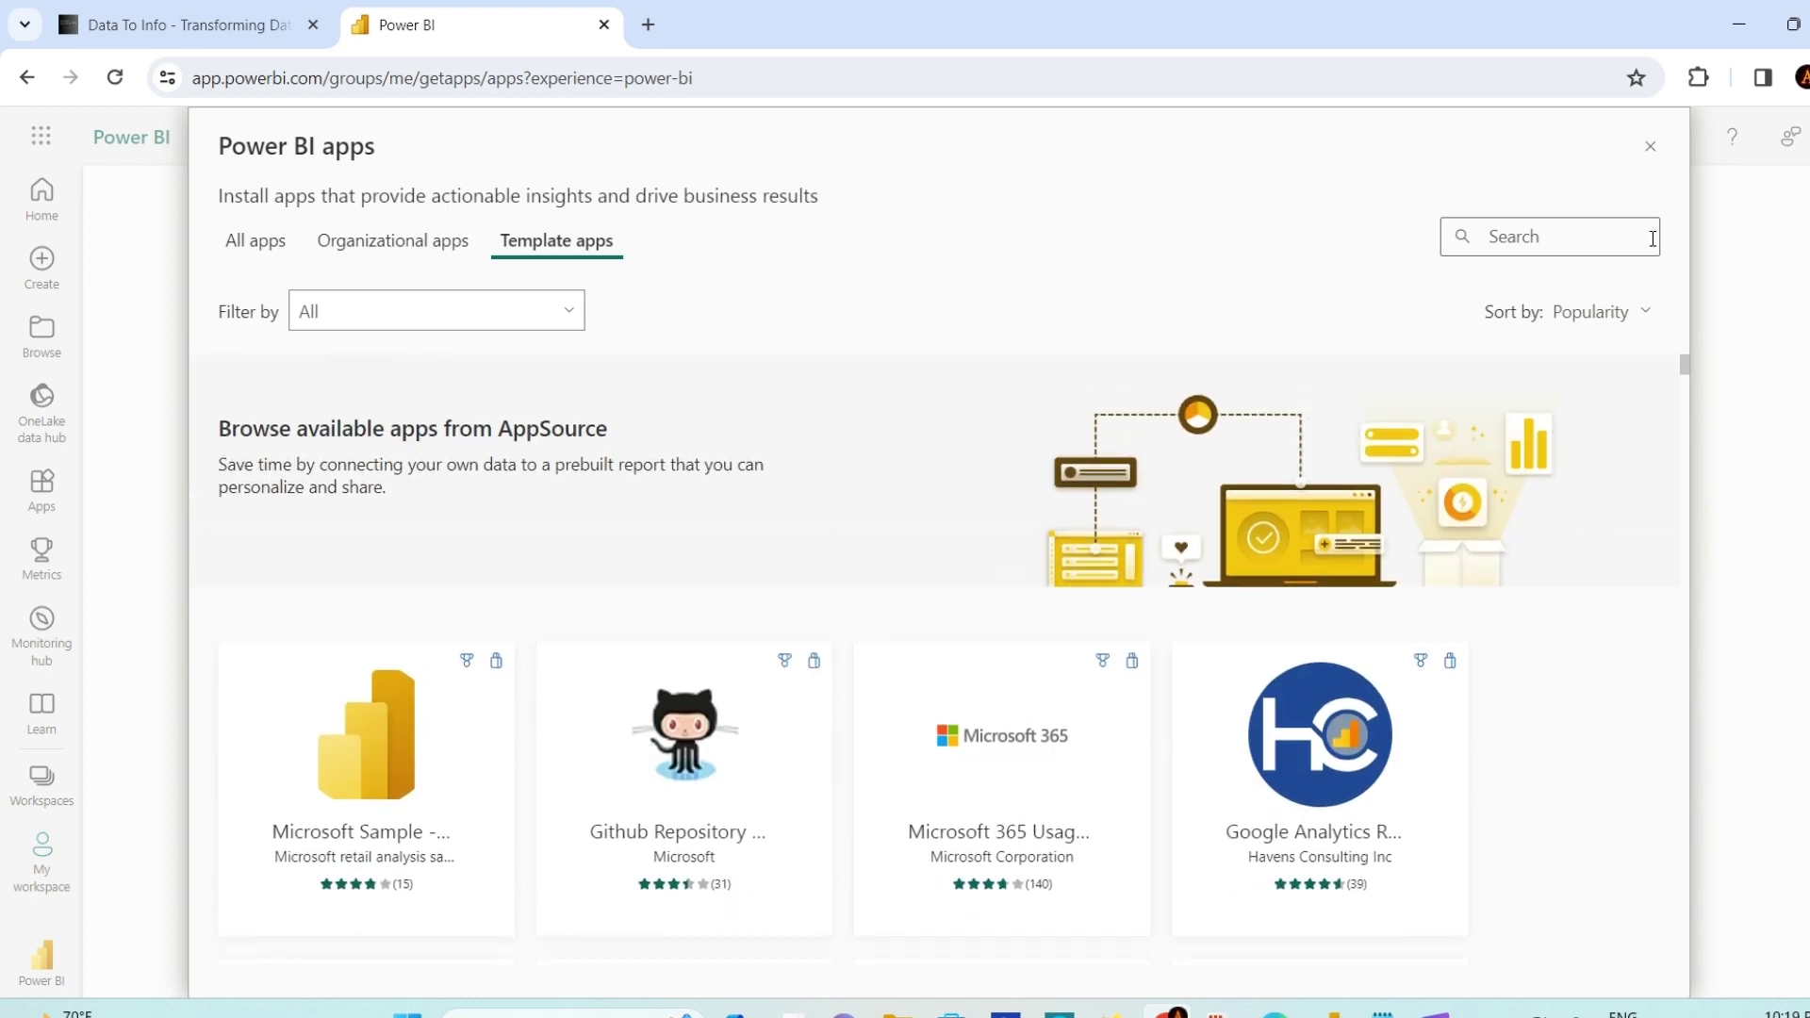
click(1647, 151)
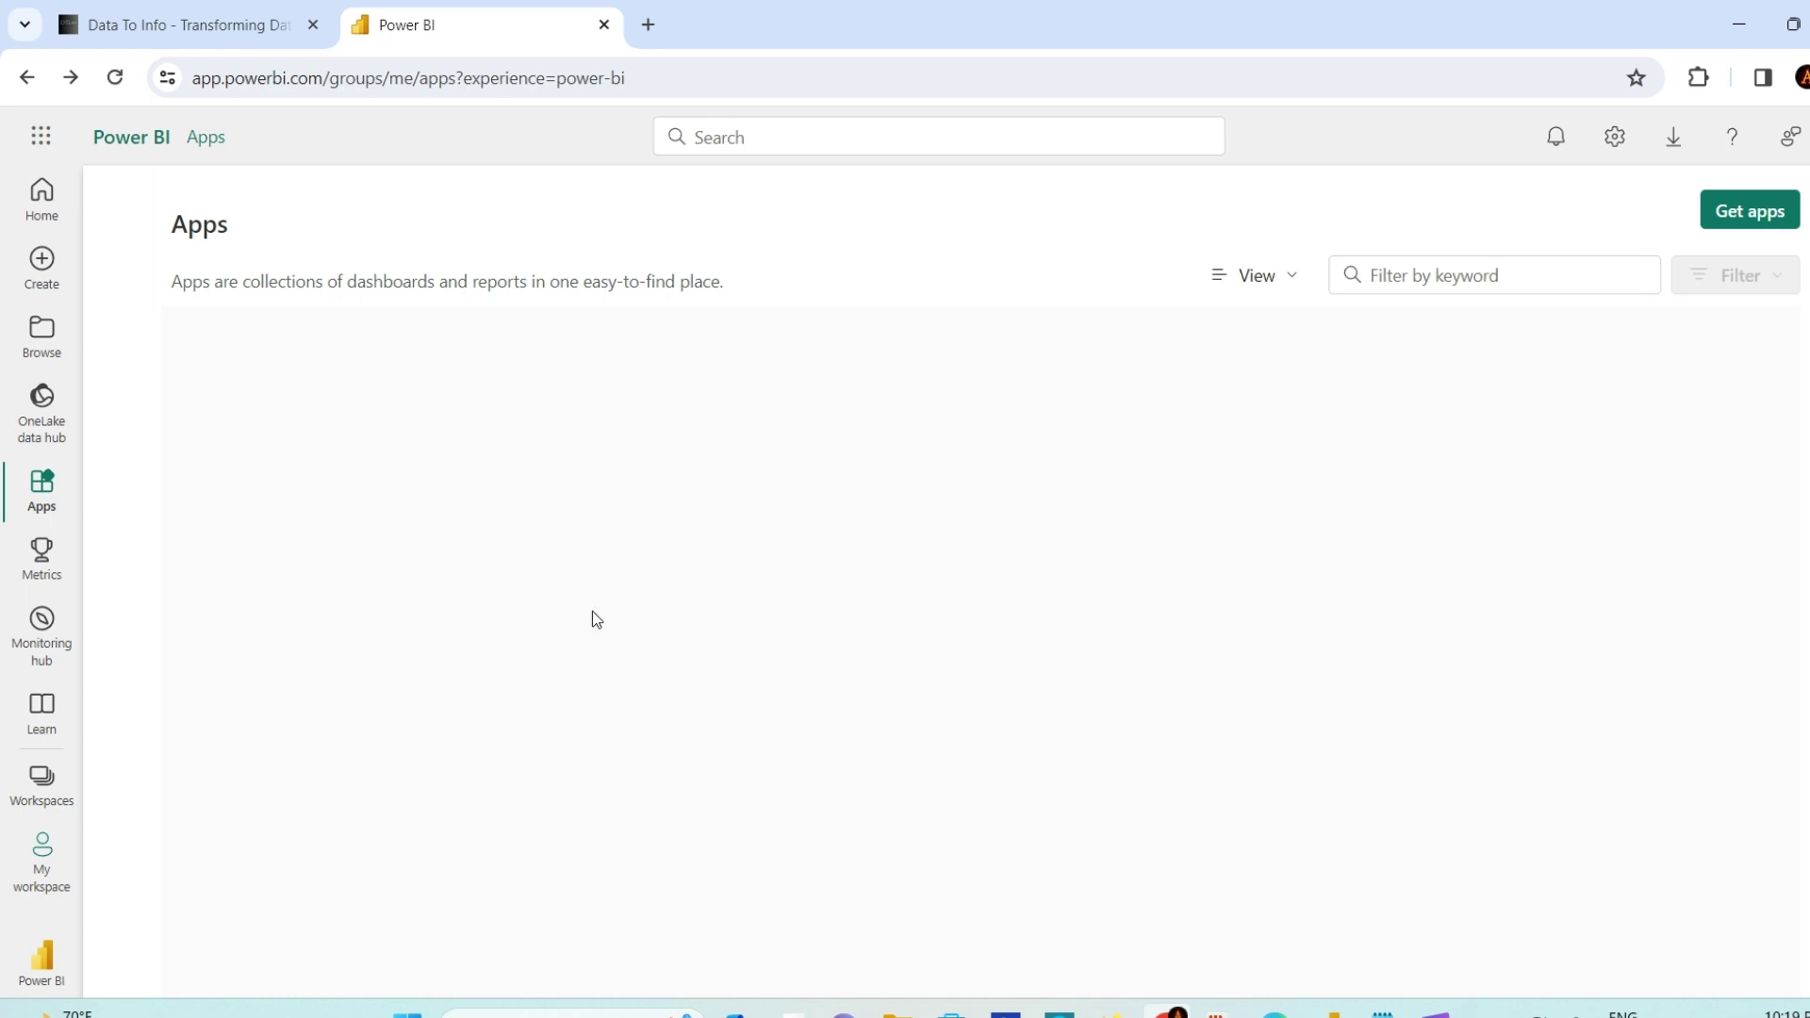
Look over the Metrics page with its sample scorecards and the section for recent scorecards
click(42, 558)
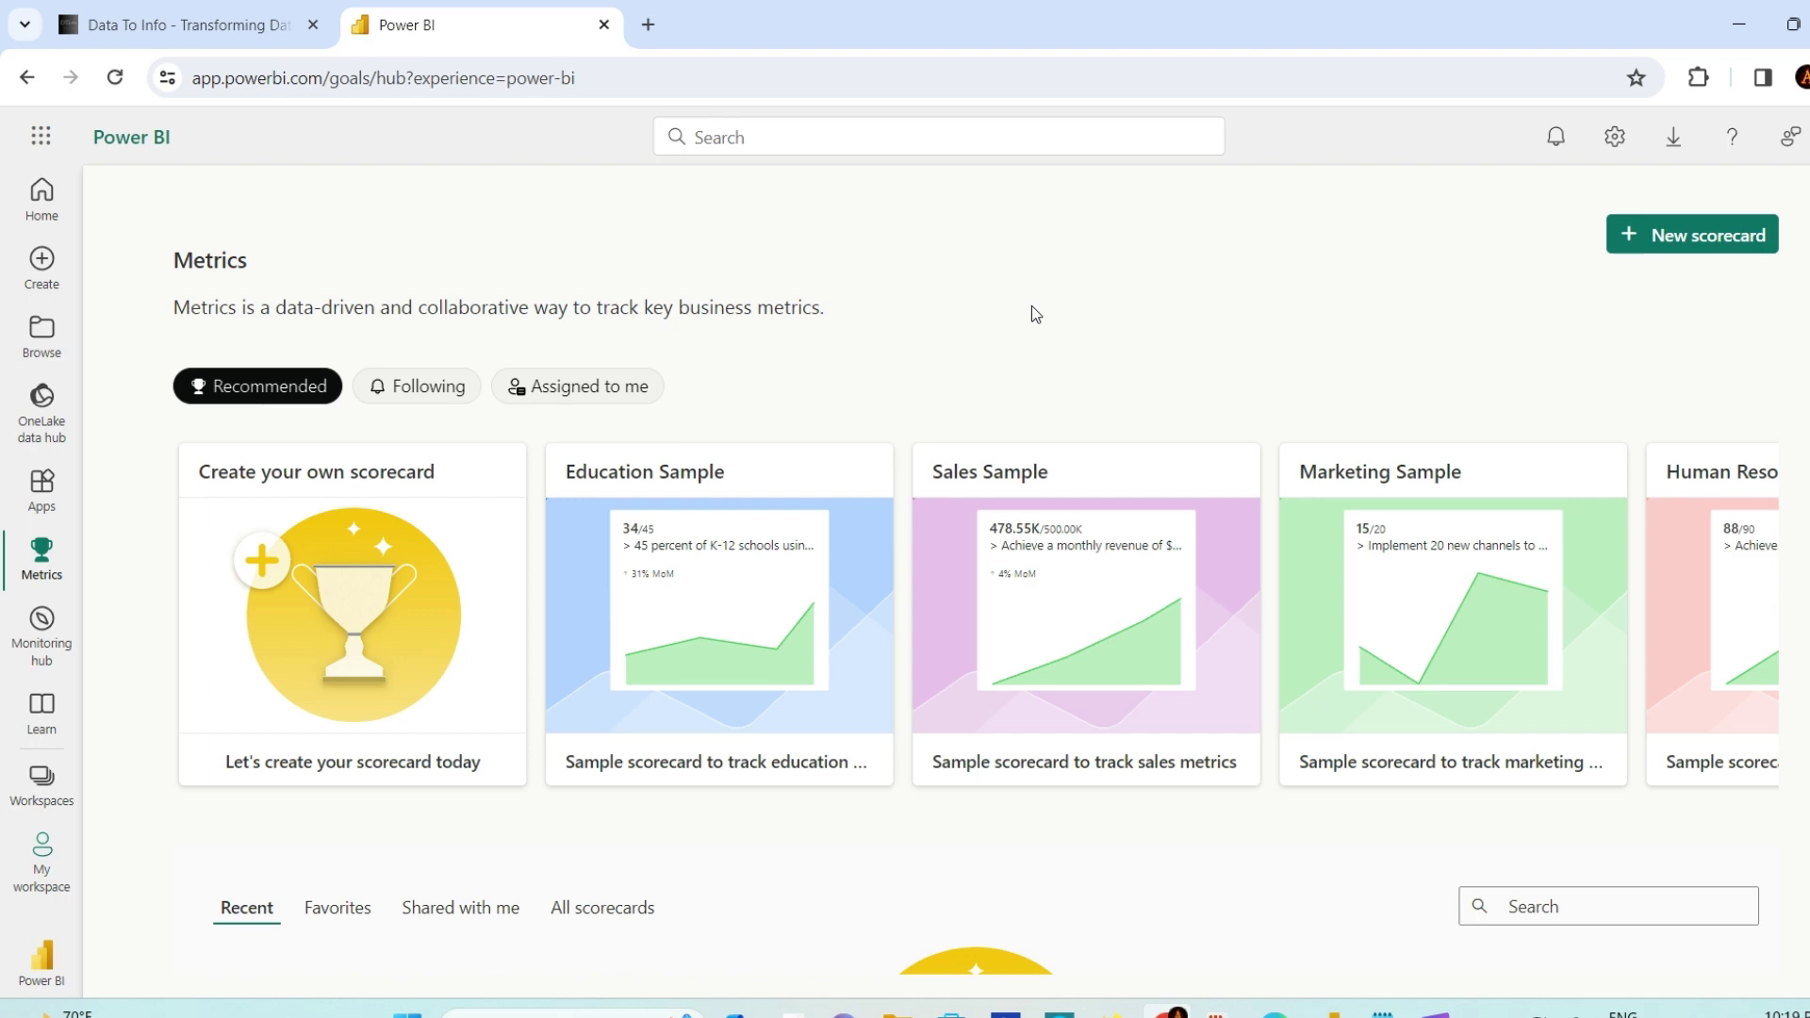
scroll(1035, 314, down, 5)
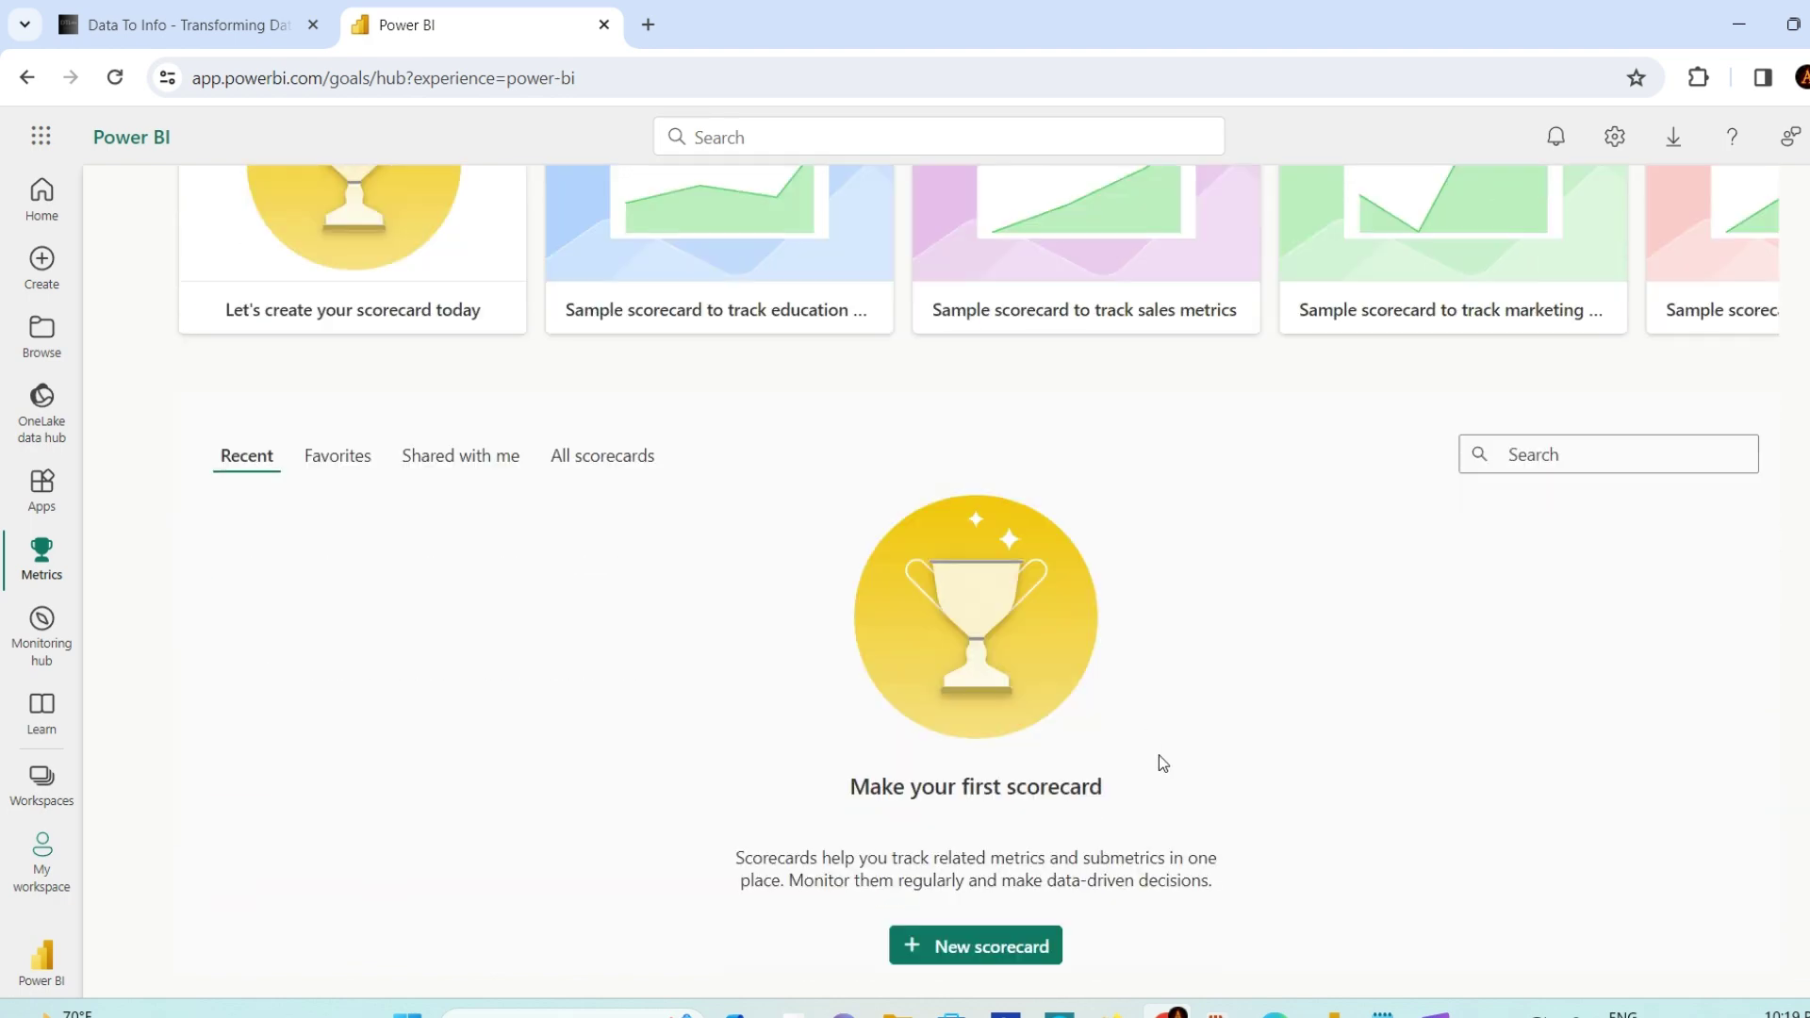
scroll(1159, 758, up, 5)
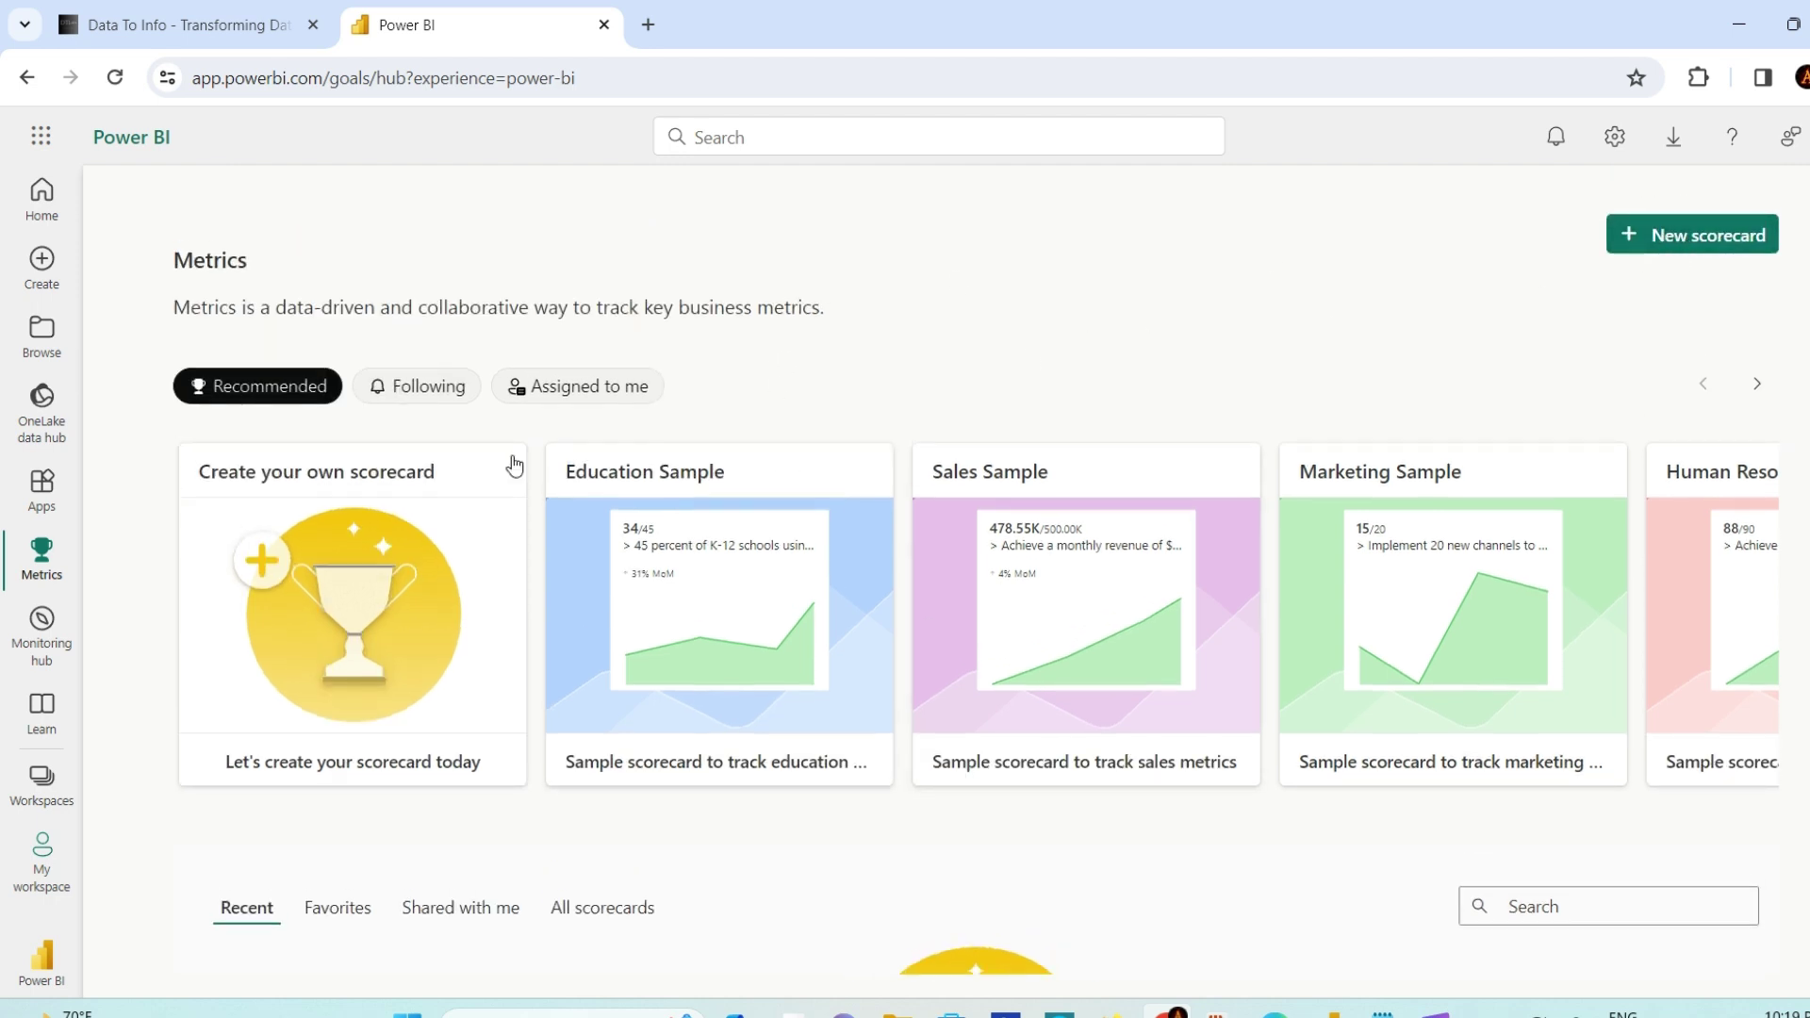
View the Monitoring hub and look through the Learning center's training resources and sample reports
click(41, 636)
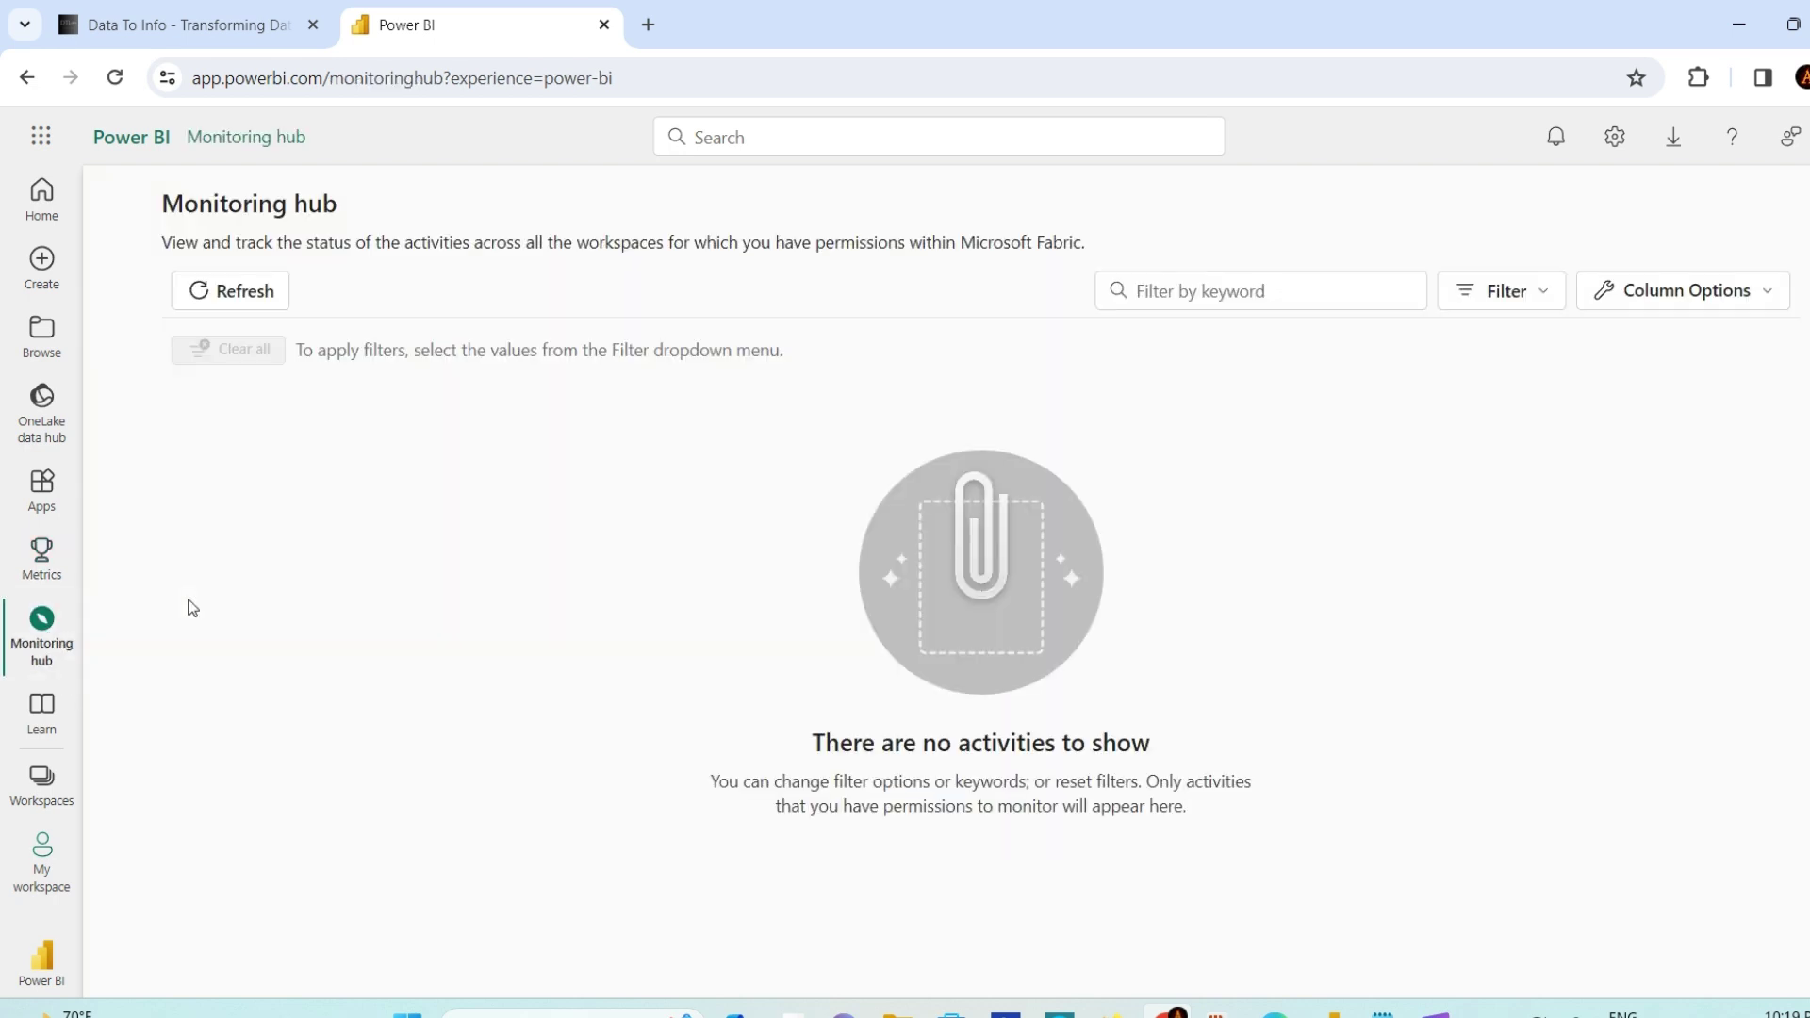
click(47, 714)
scroll(666, 510, down, 3)
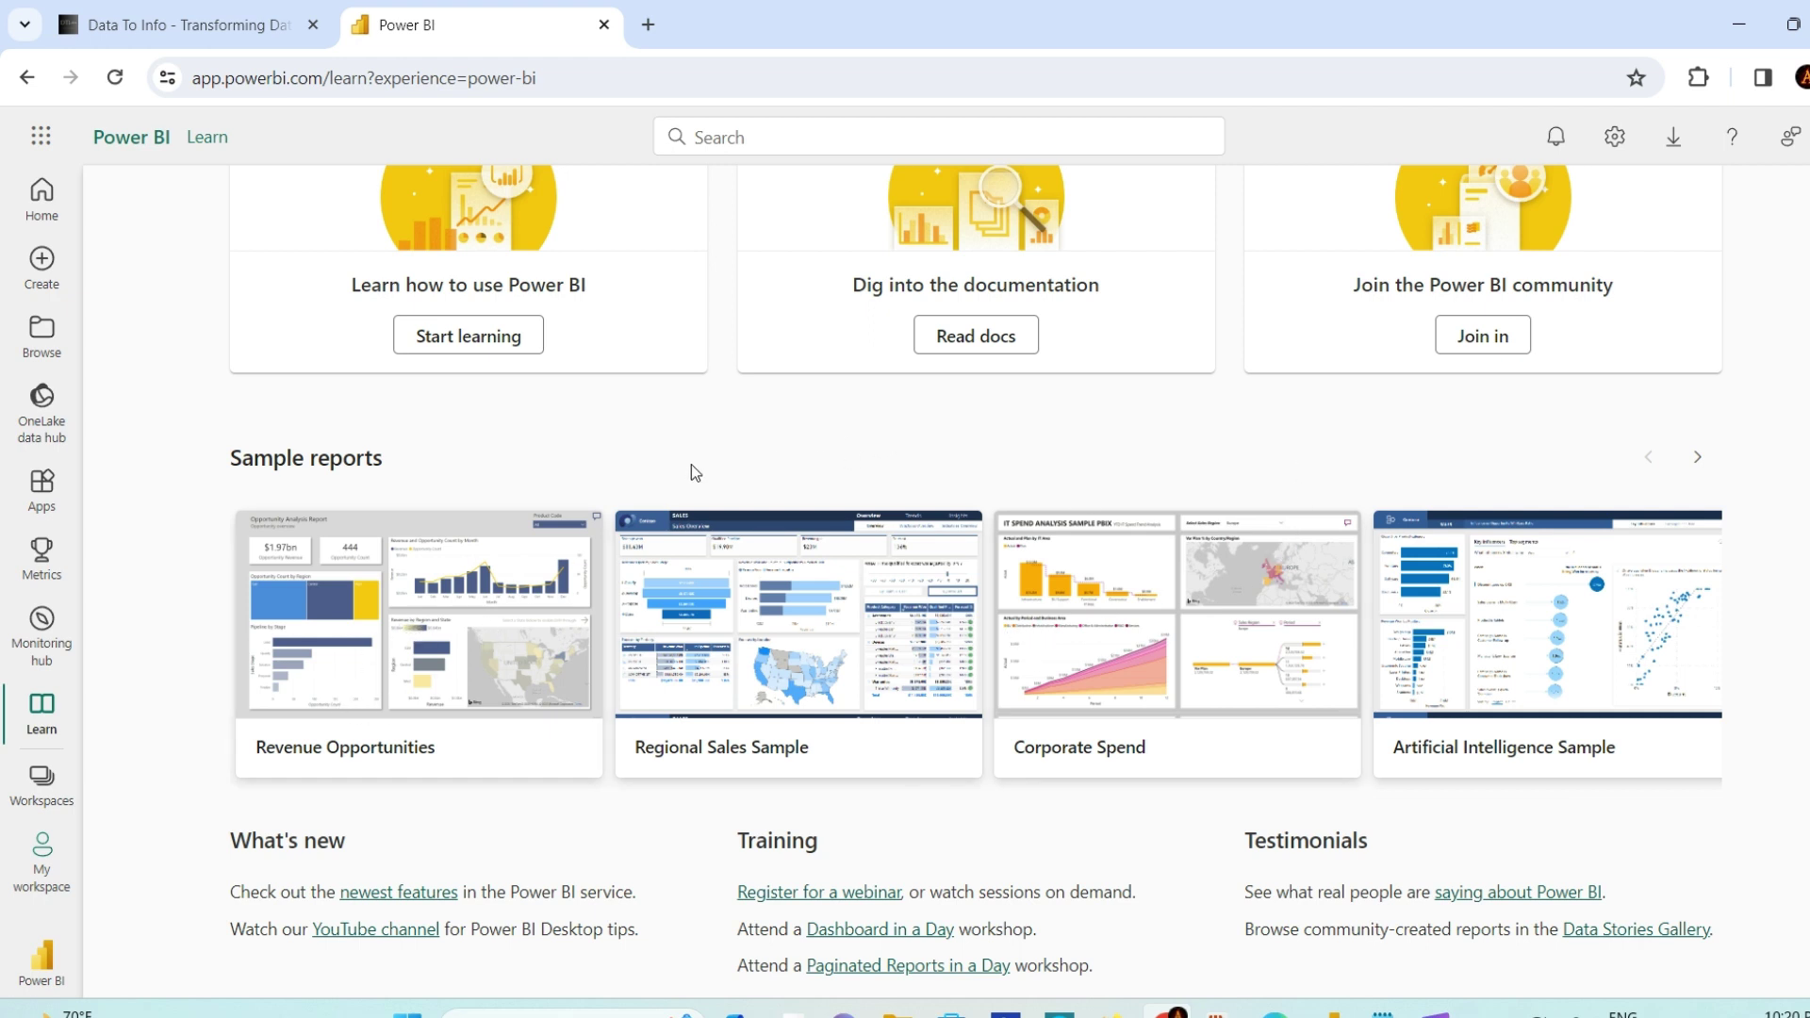
scroll(481, 731, up, 3)
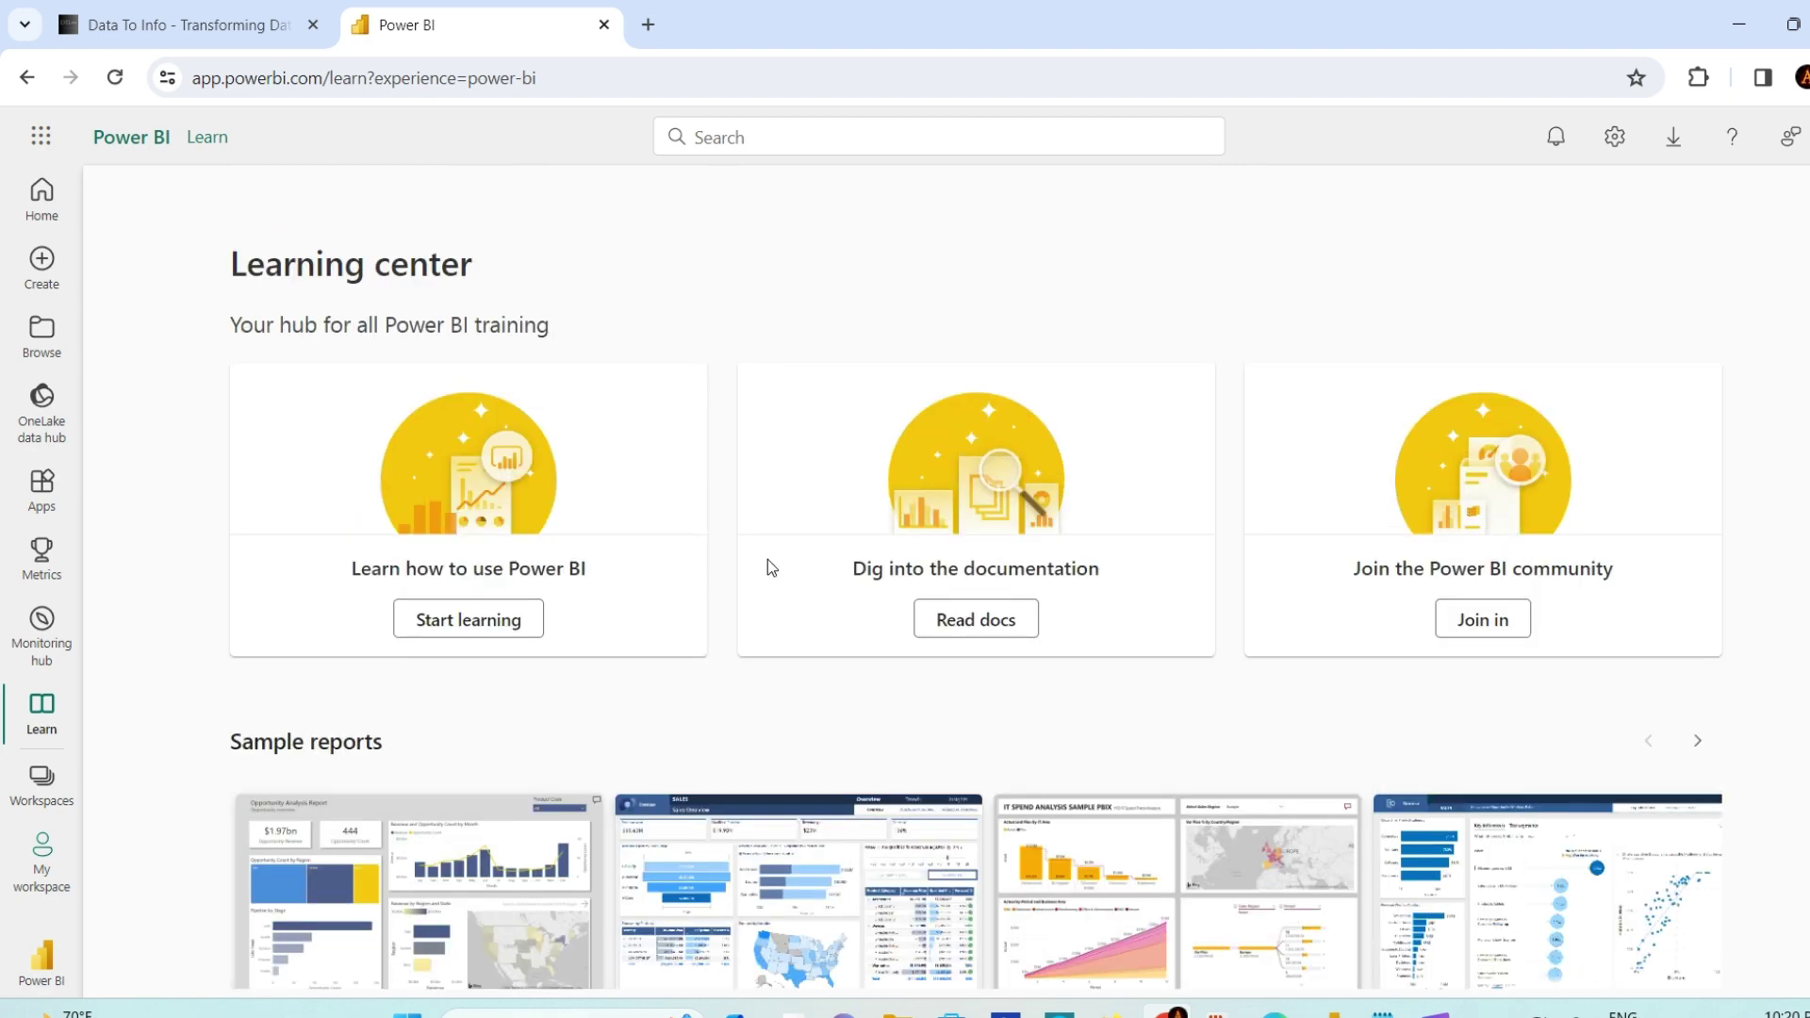
Open the report named first report from My workspace
click(41, 783)
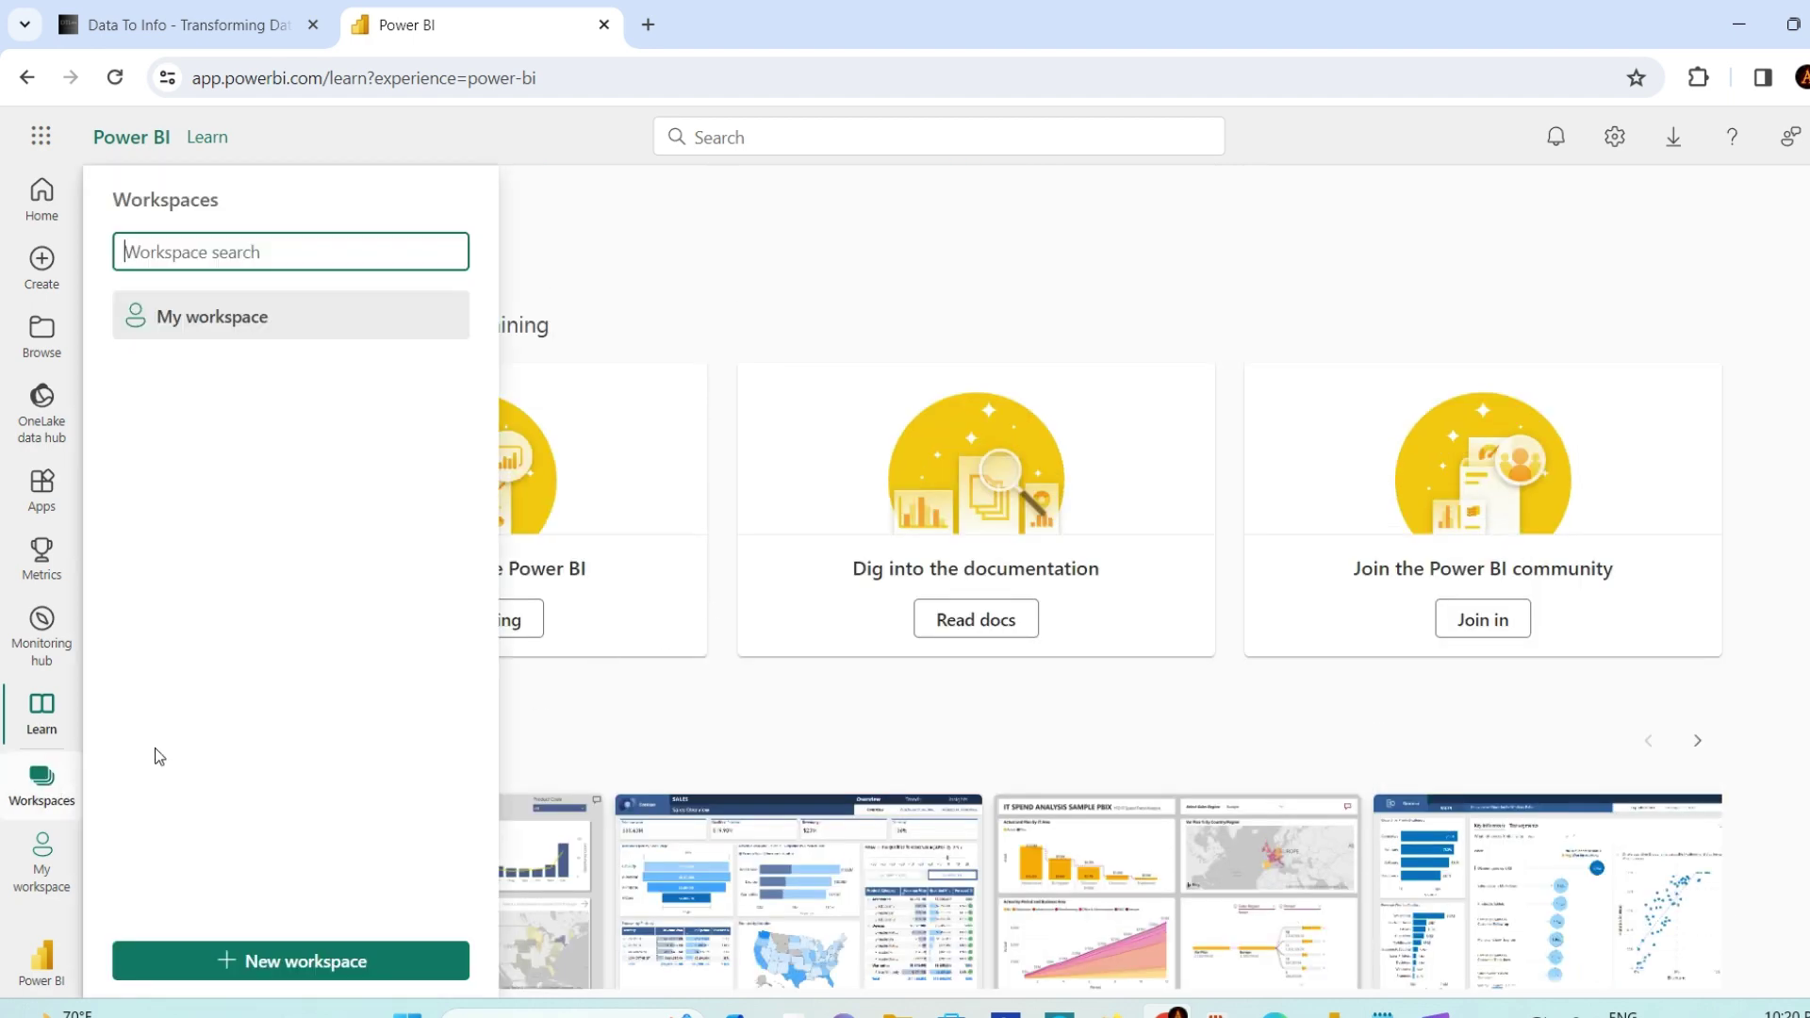
click(43, 863)
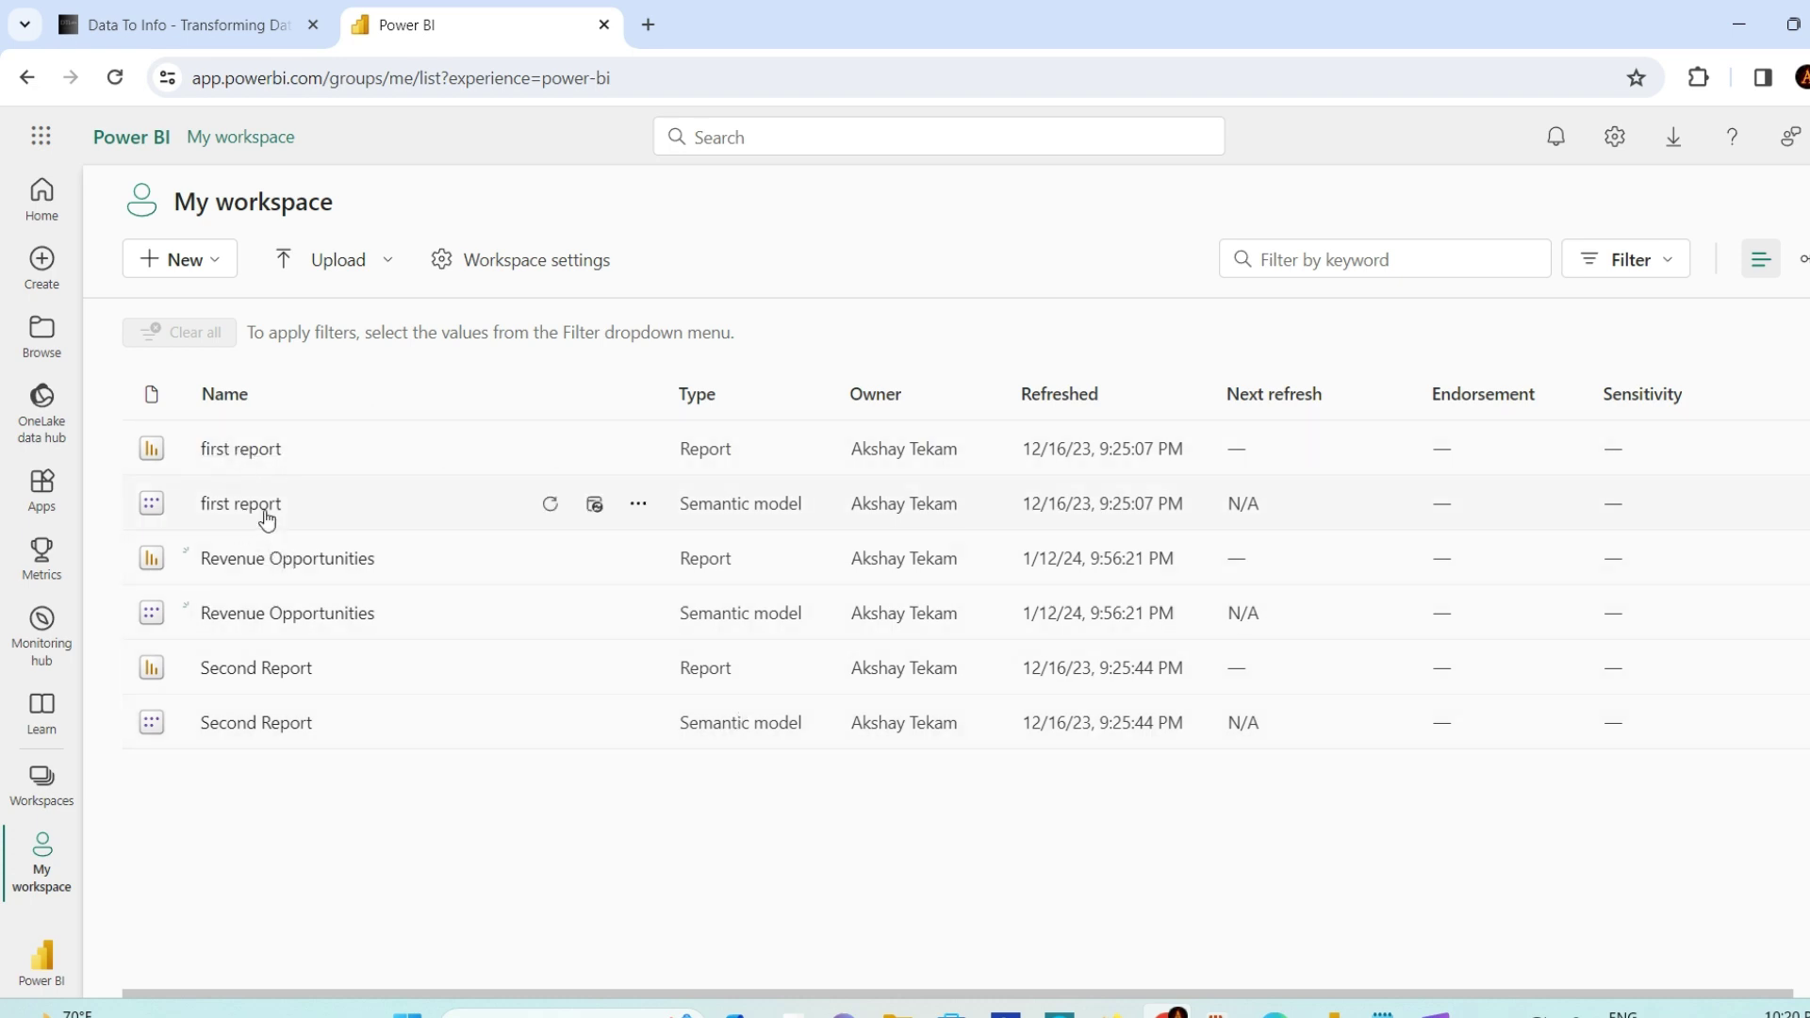
click(252, 454)
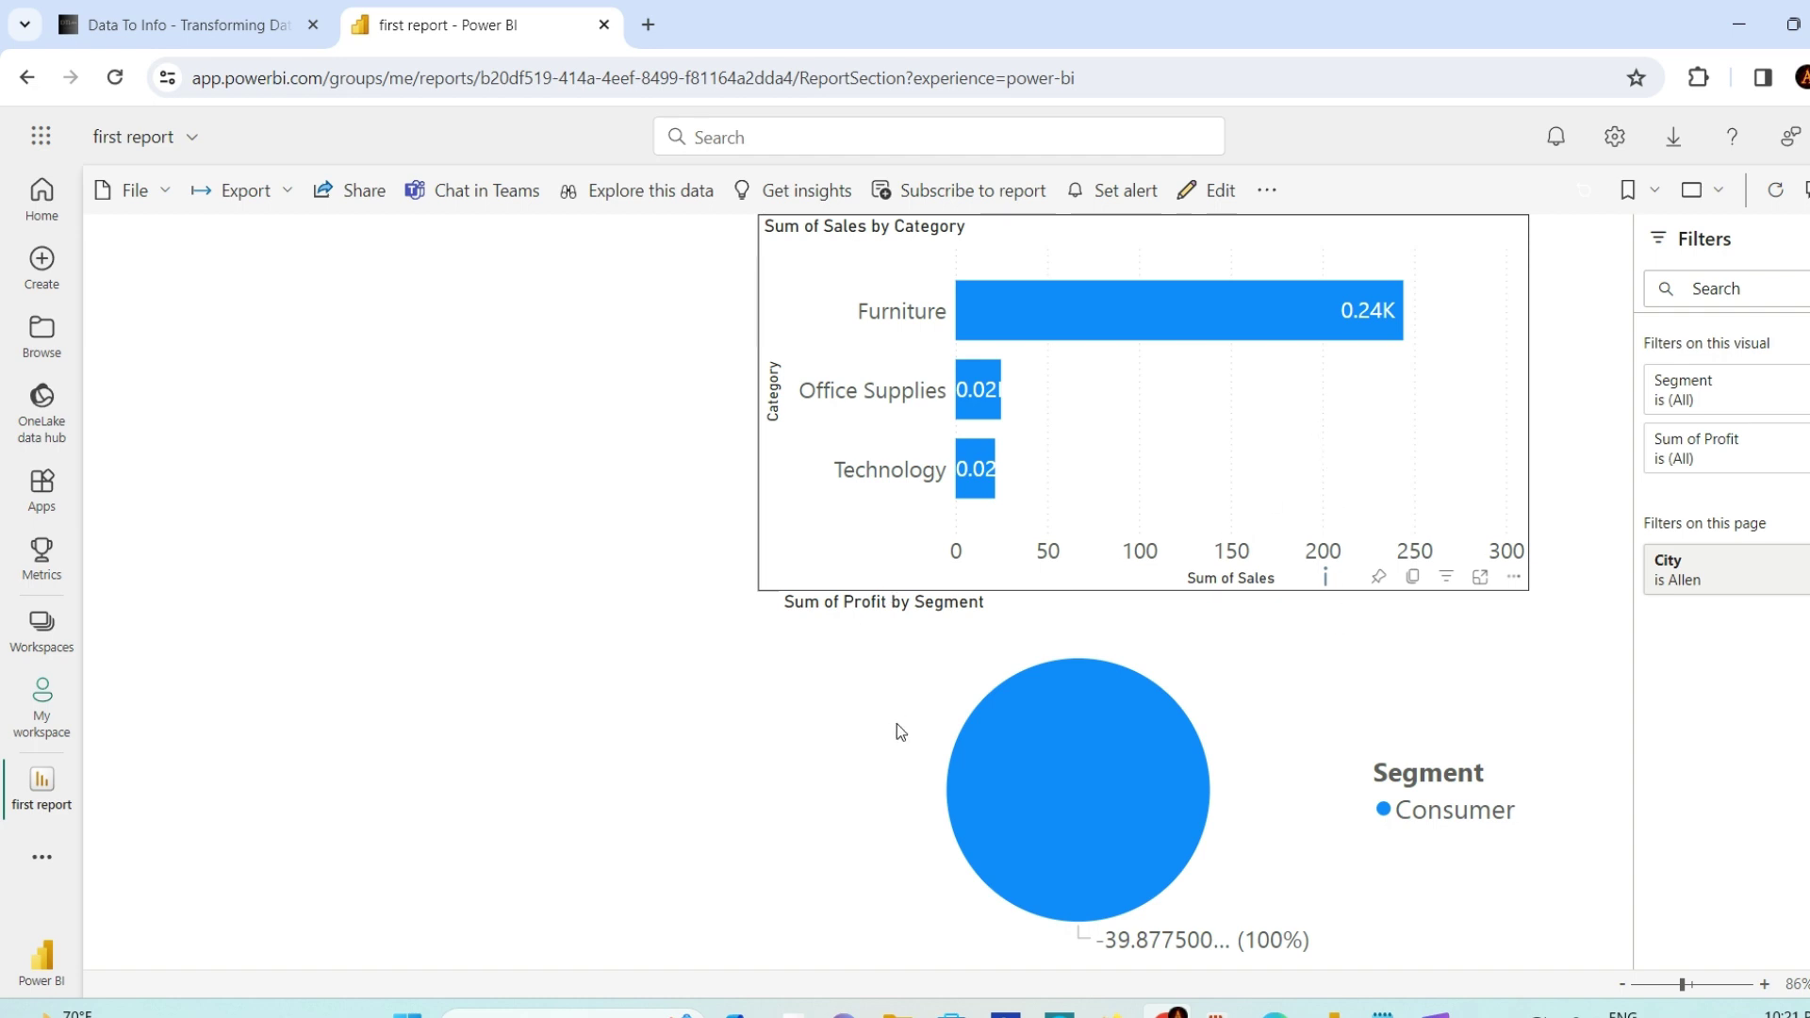
Pin the Sum of Profit by Segment pie chart to a new dashboard named New Dashi, keeping the current theme
click(1379, 581)
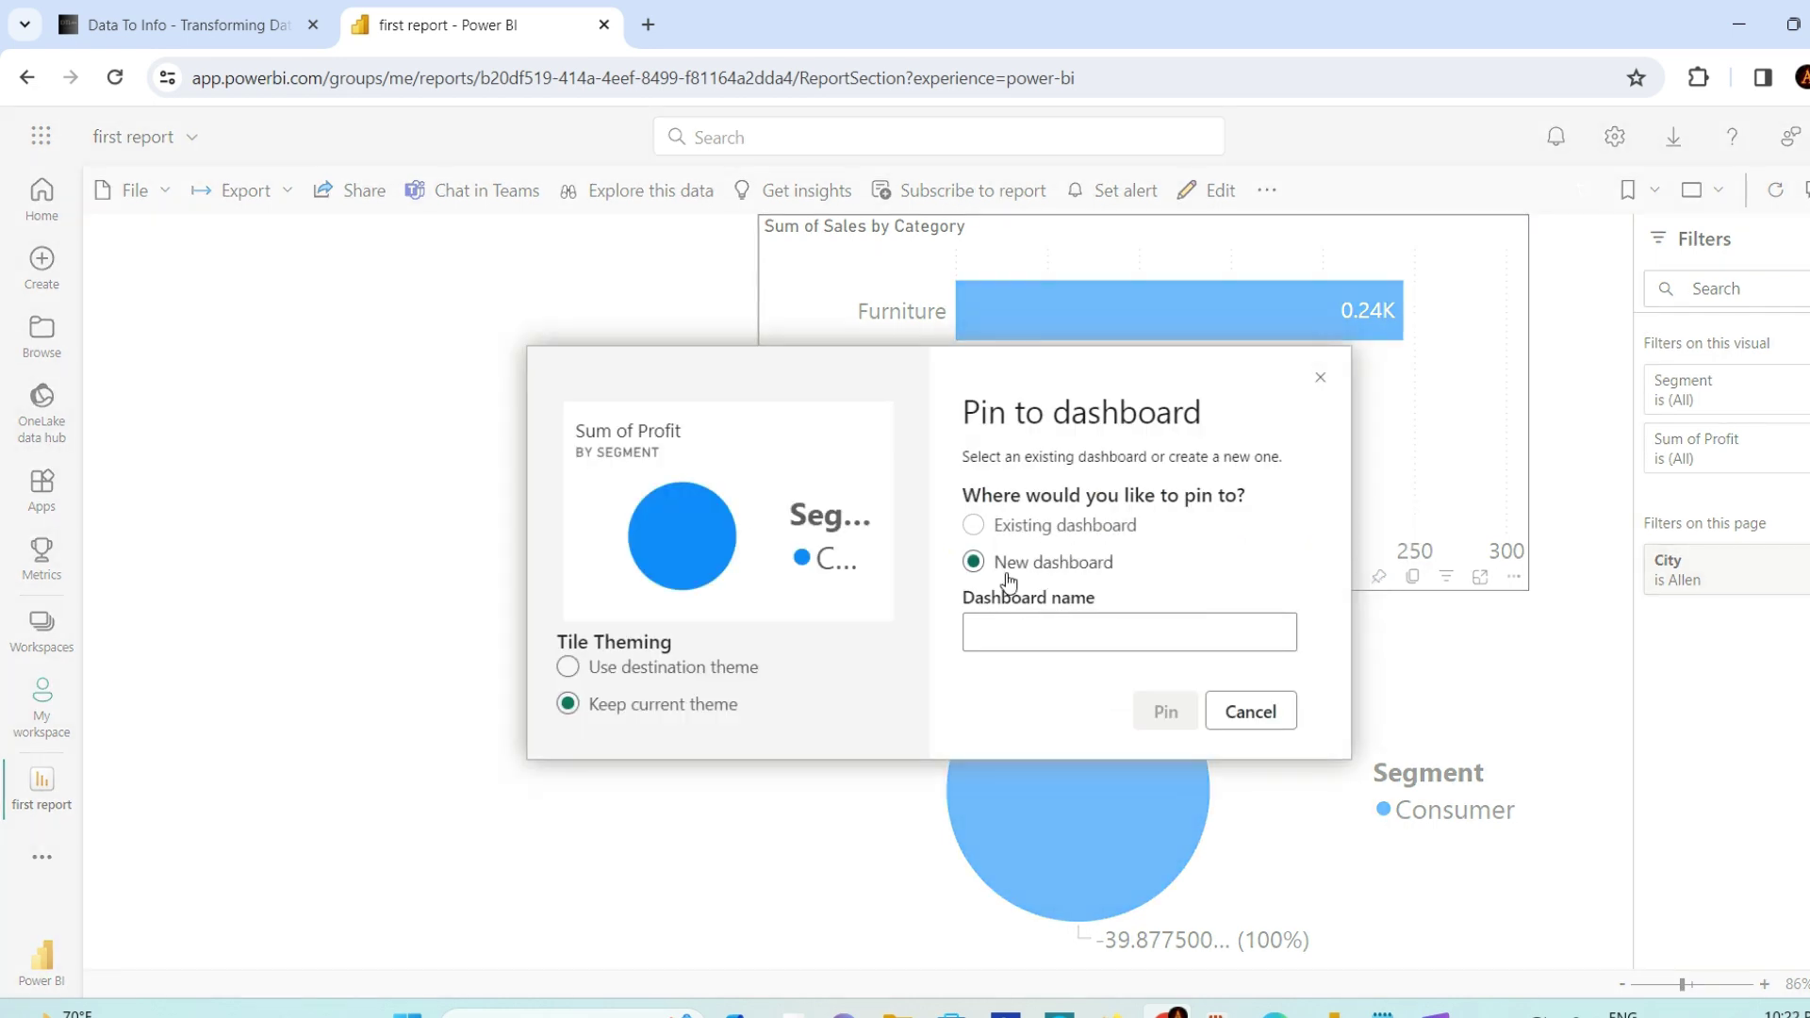
click(990, 631)
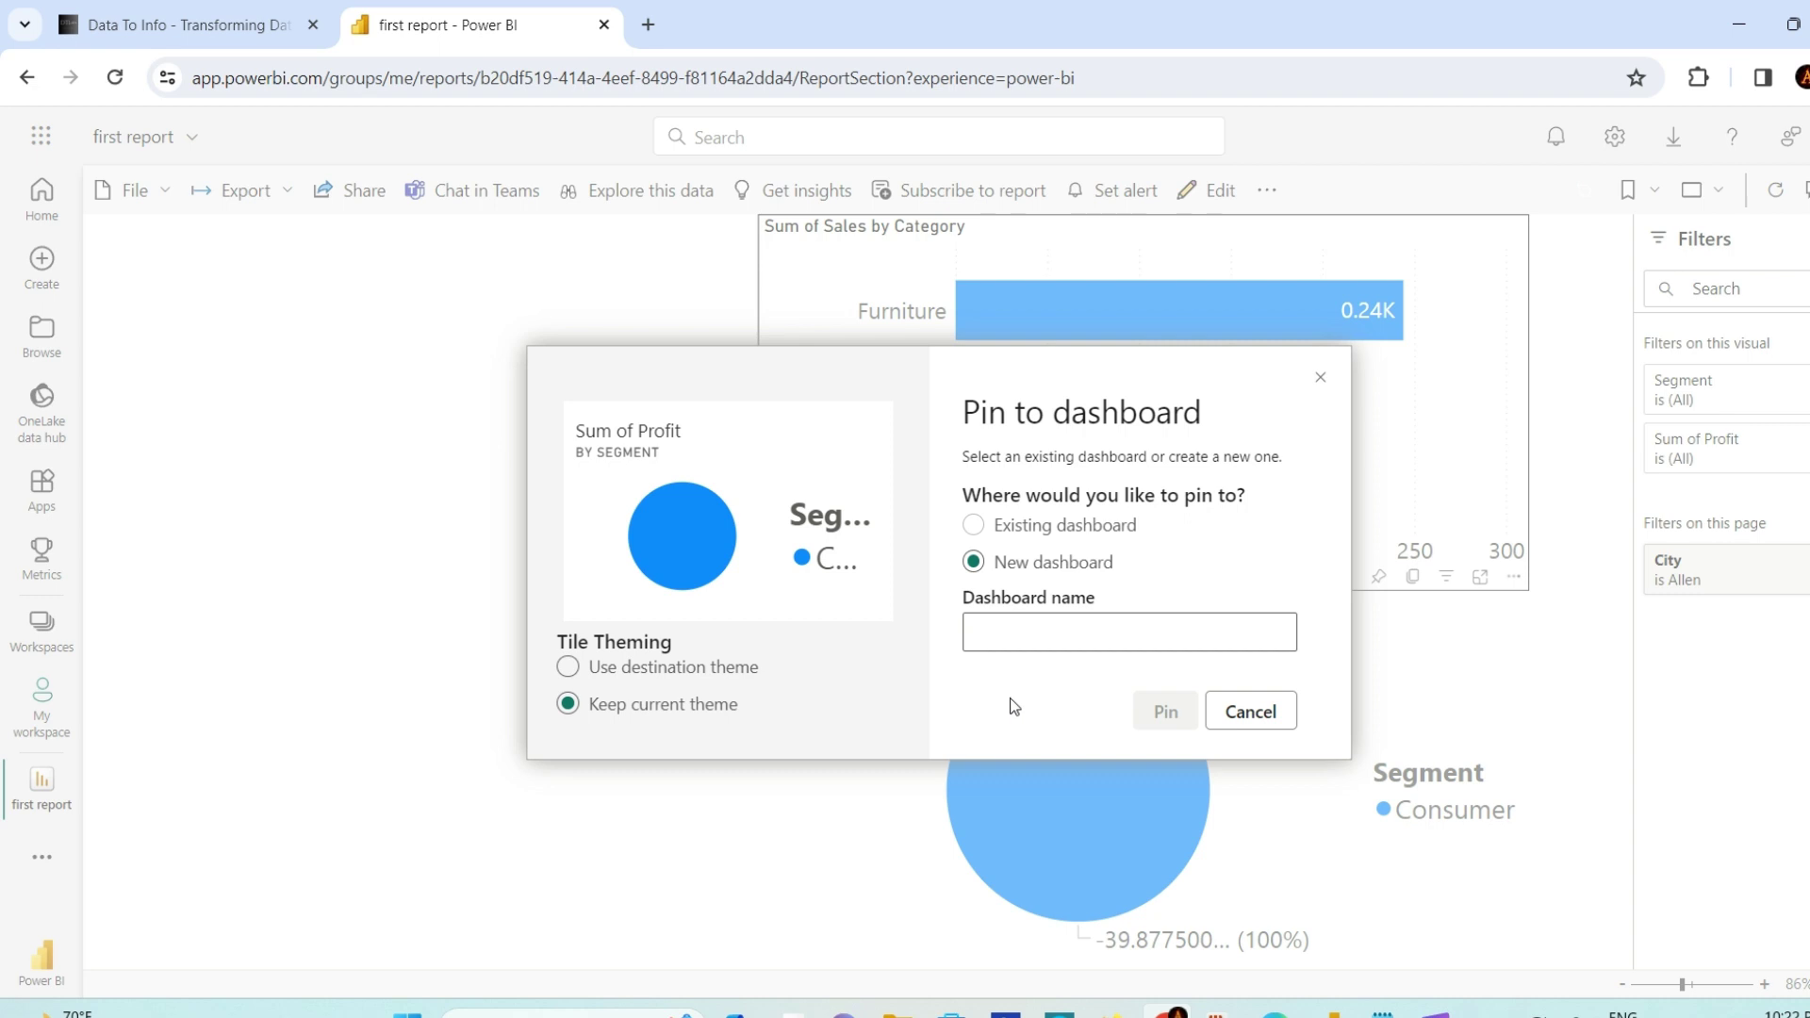
text(New)
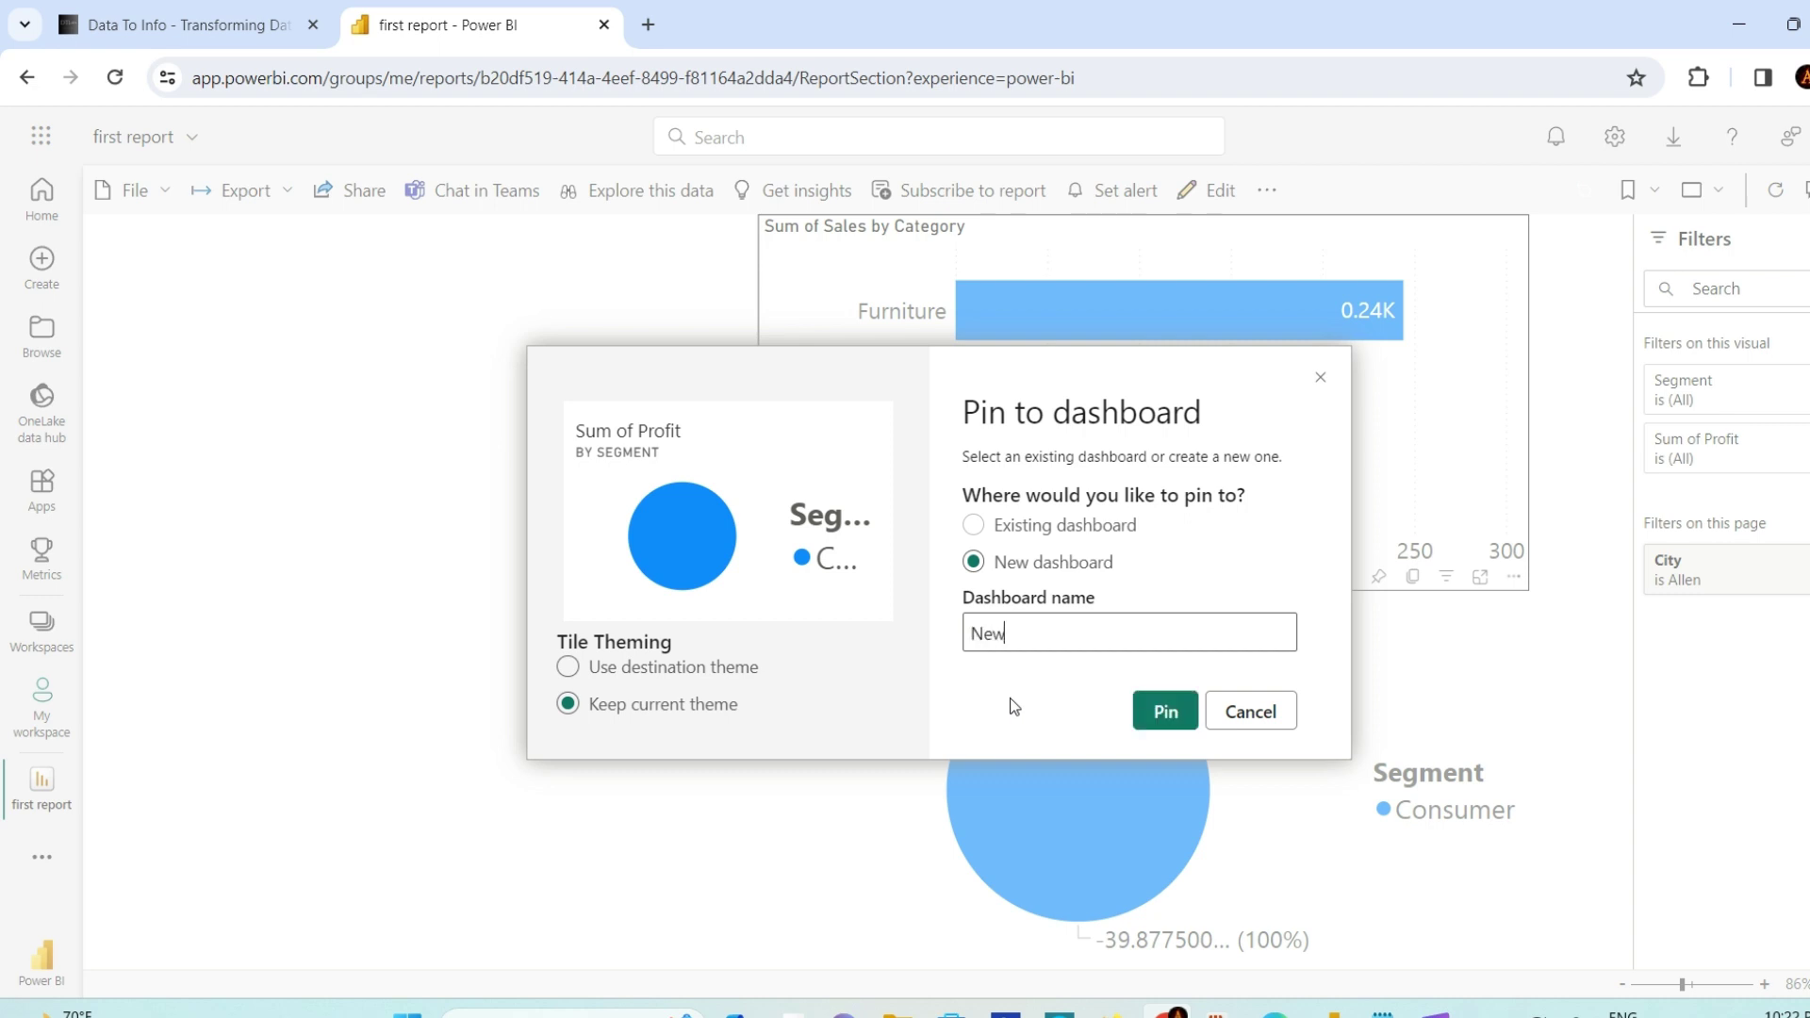
text( Dashi)
click(1167, 711)
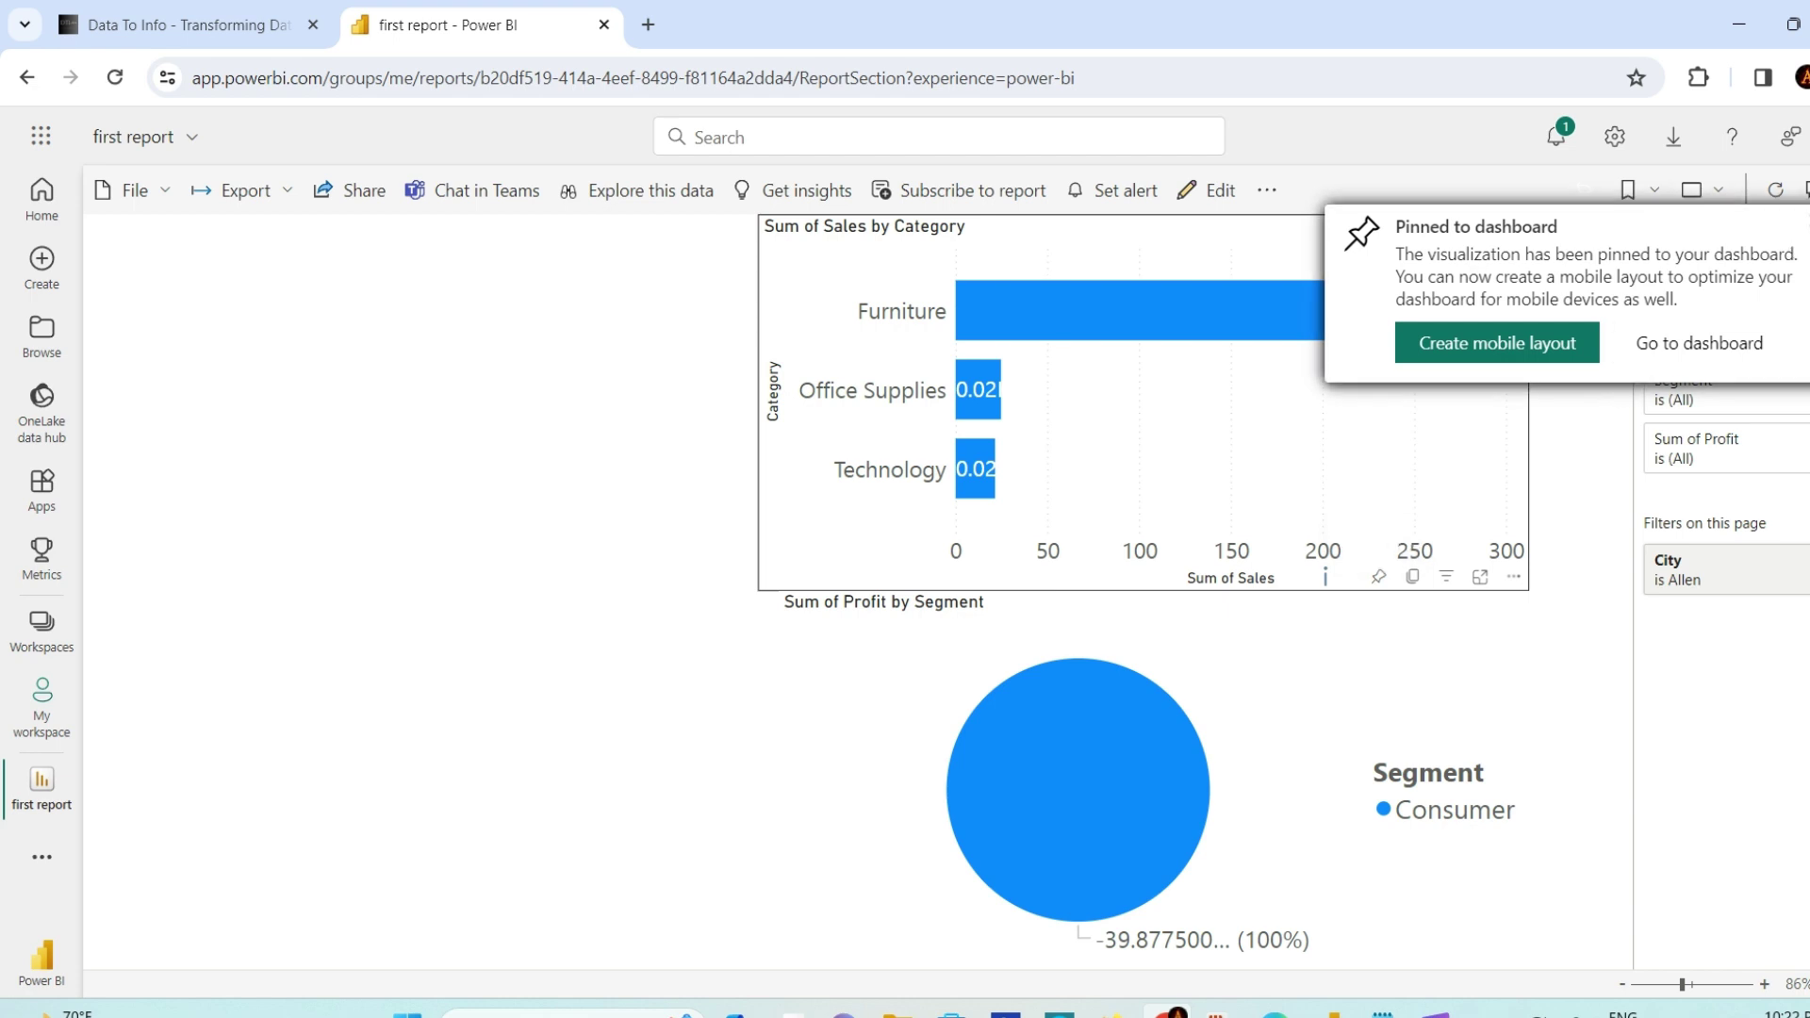
click(1805, 226)
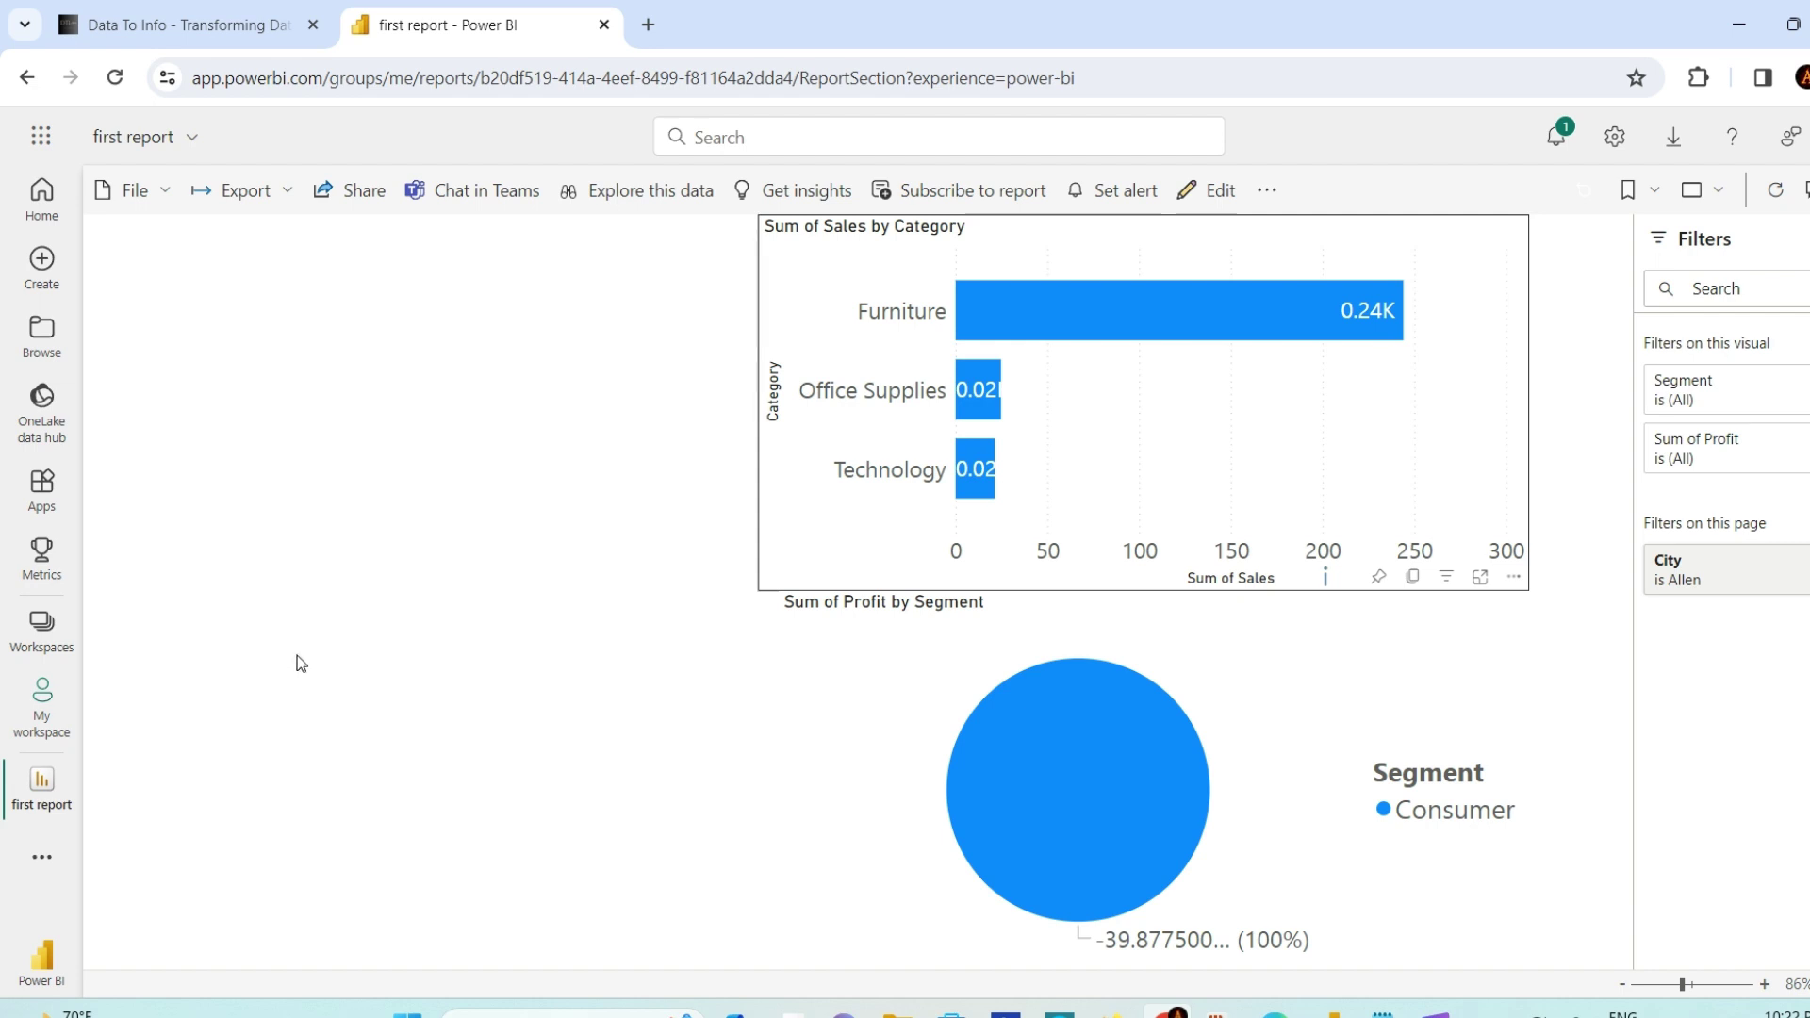
View the New Dashi dashboard from My workspace and follow its Sum of Profit tile to the source report
click(42, 717)
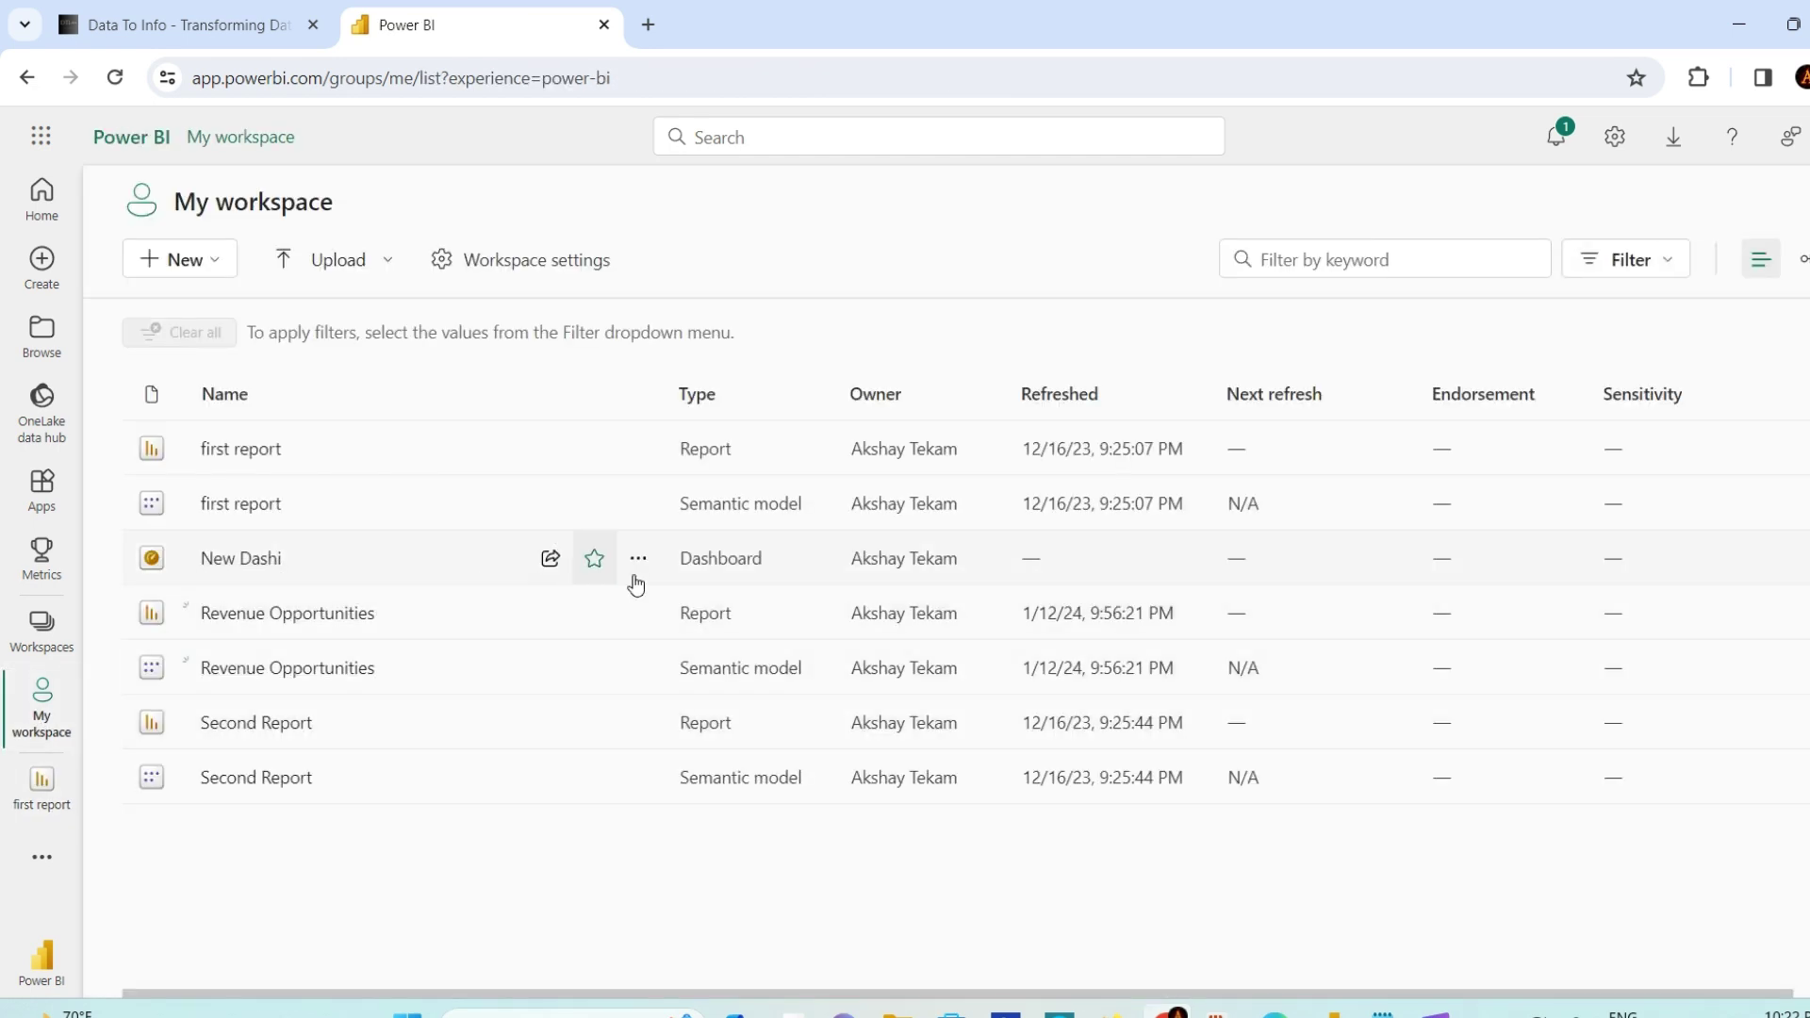
click(224, 561)
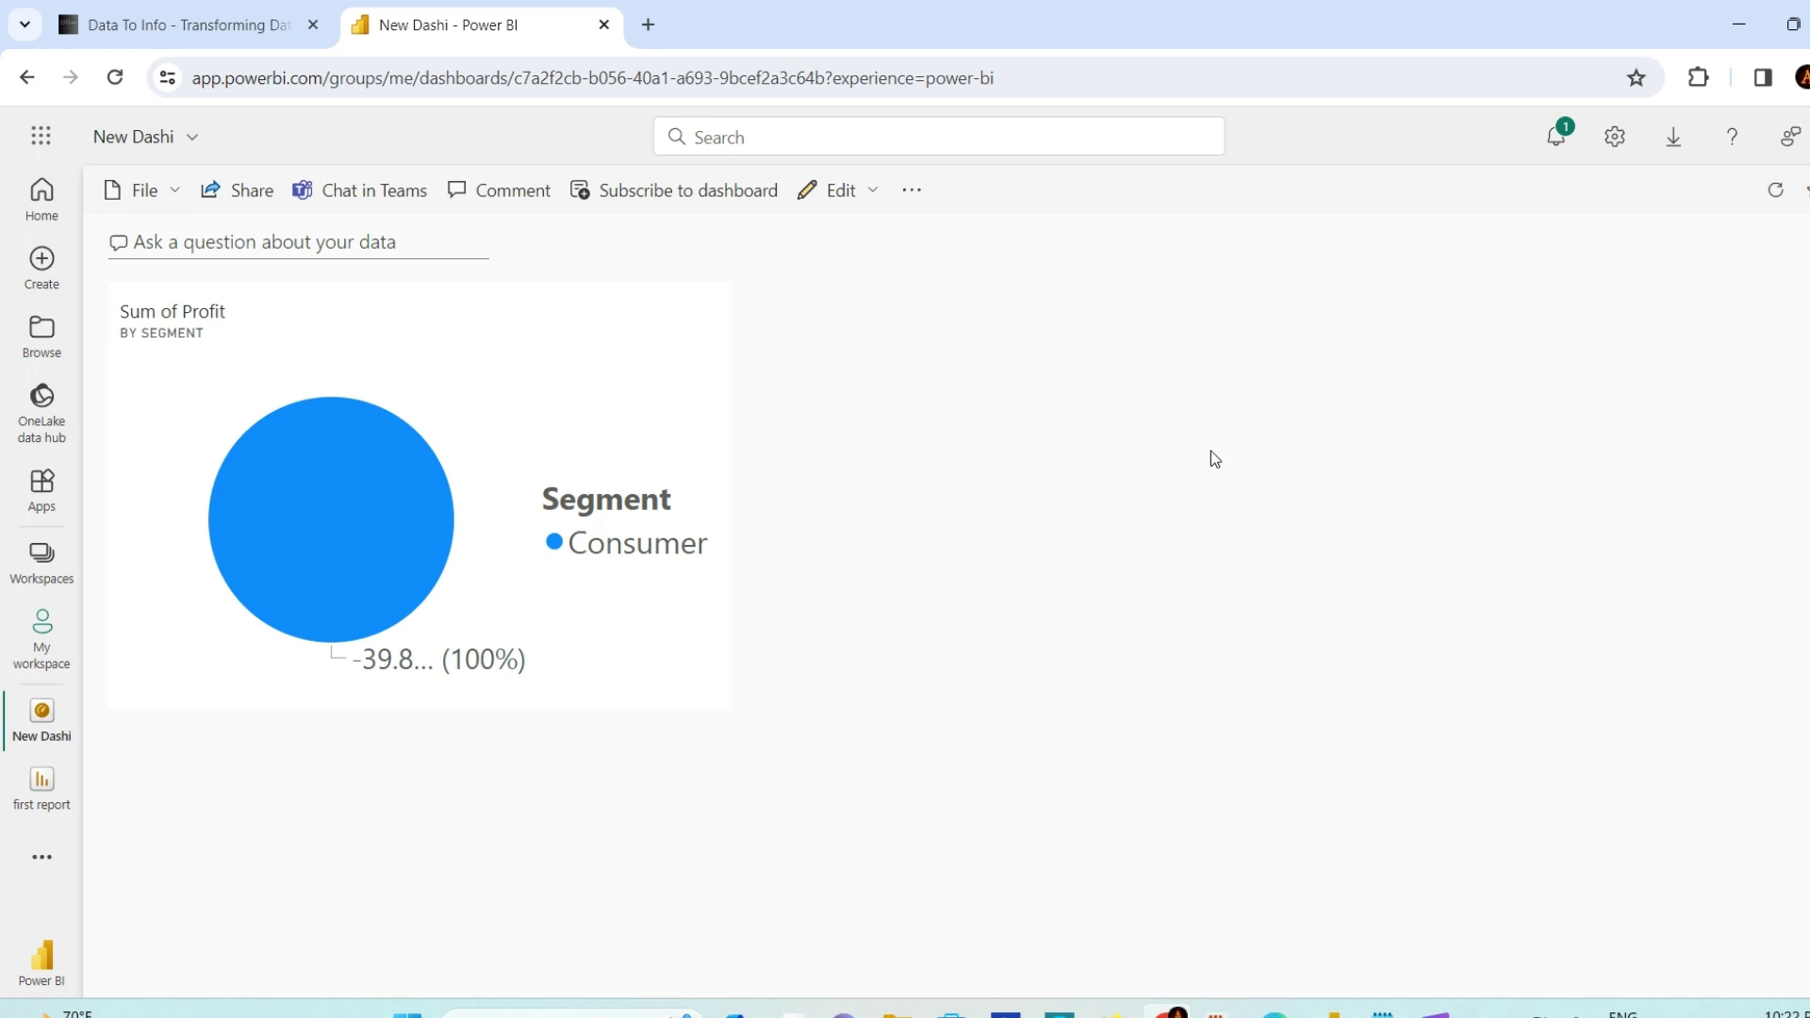
click(562, 388)
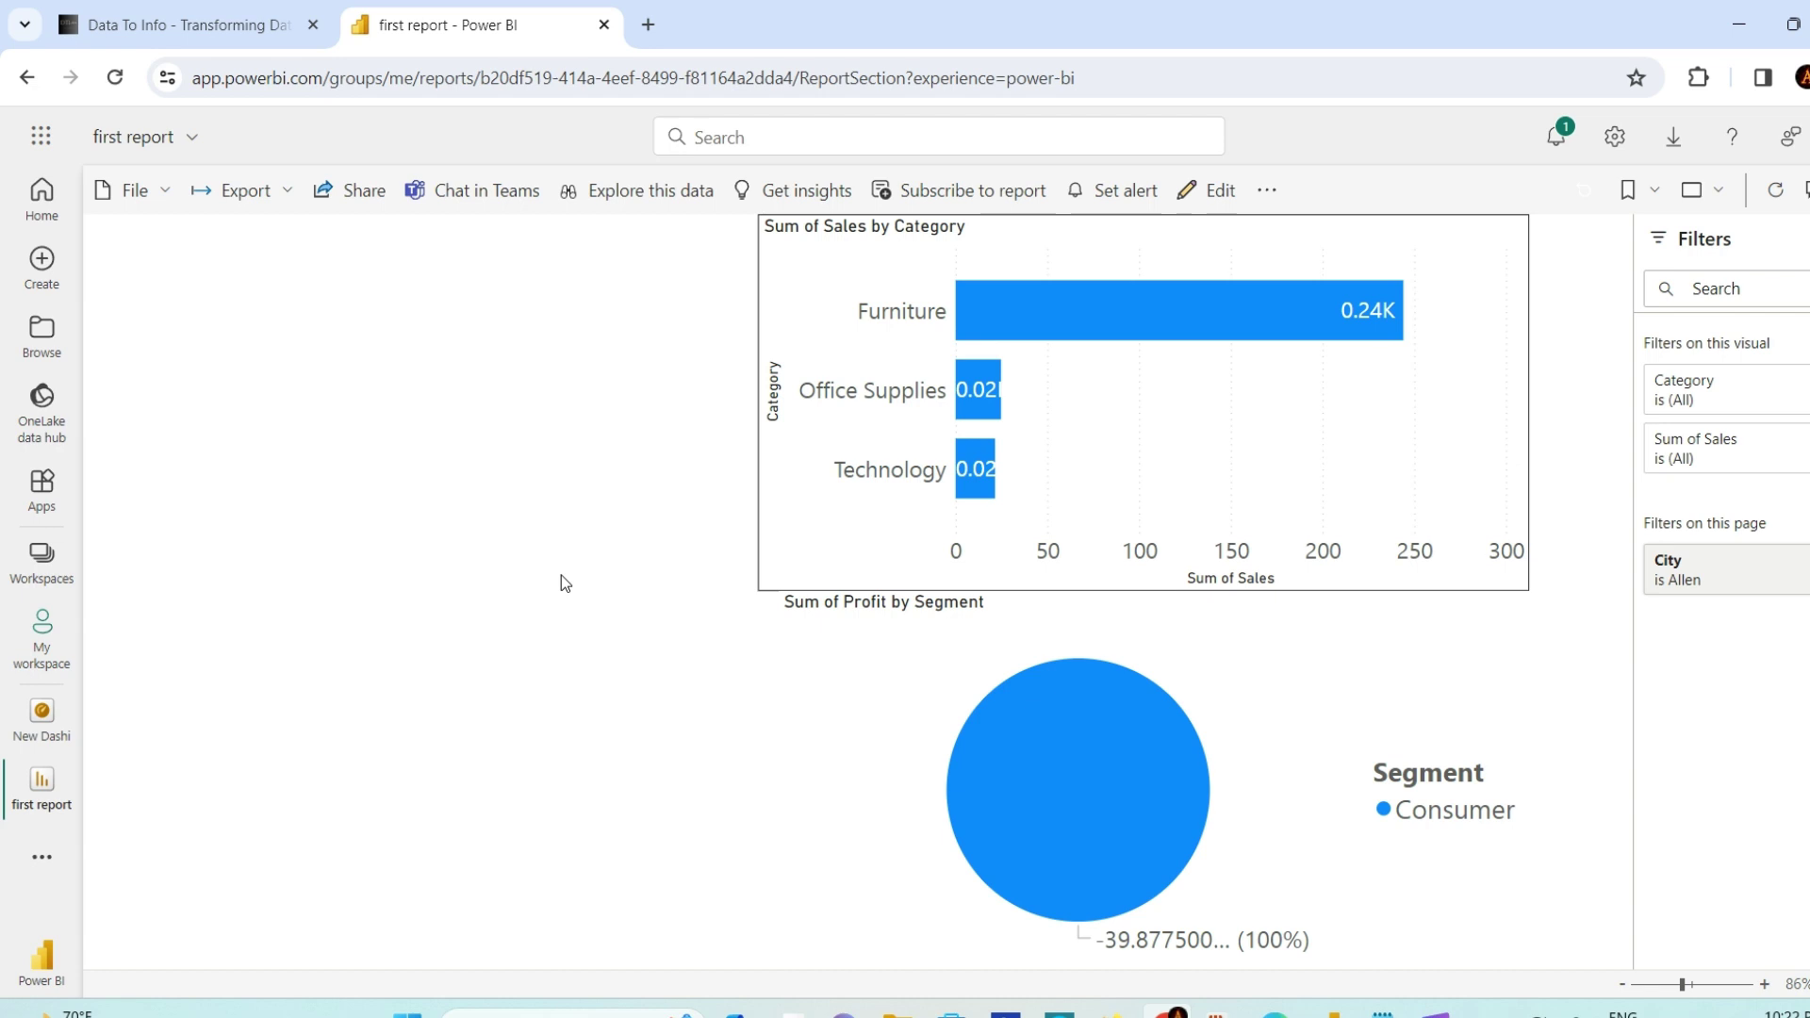
Delete the Revenue Opportunities report from My workspace
click(38, 650)
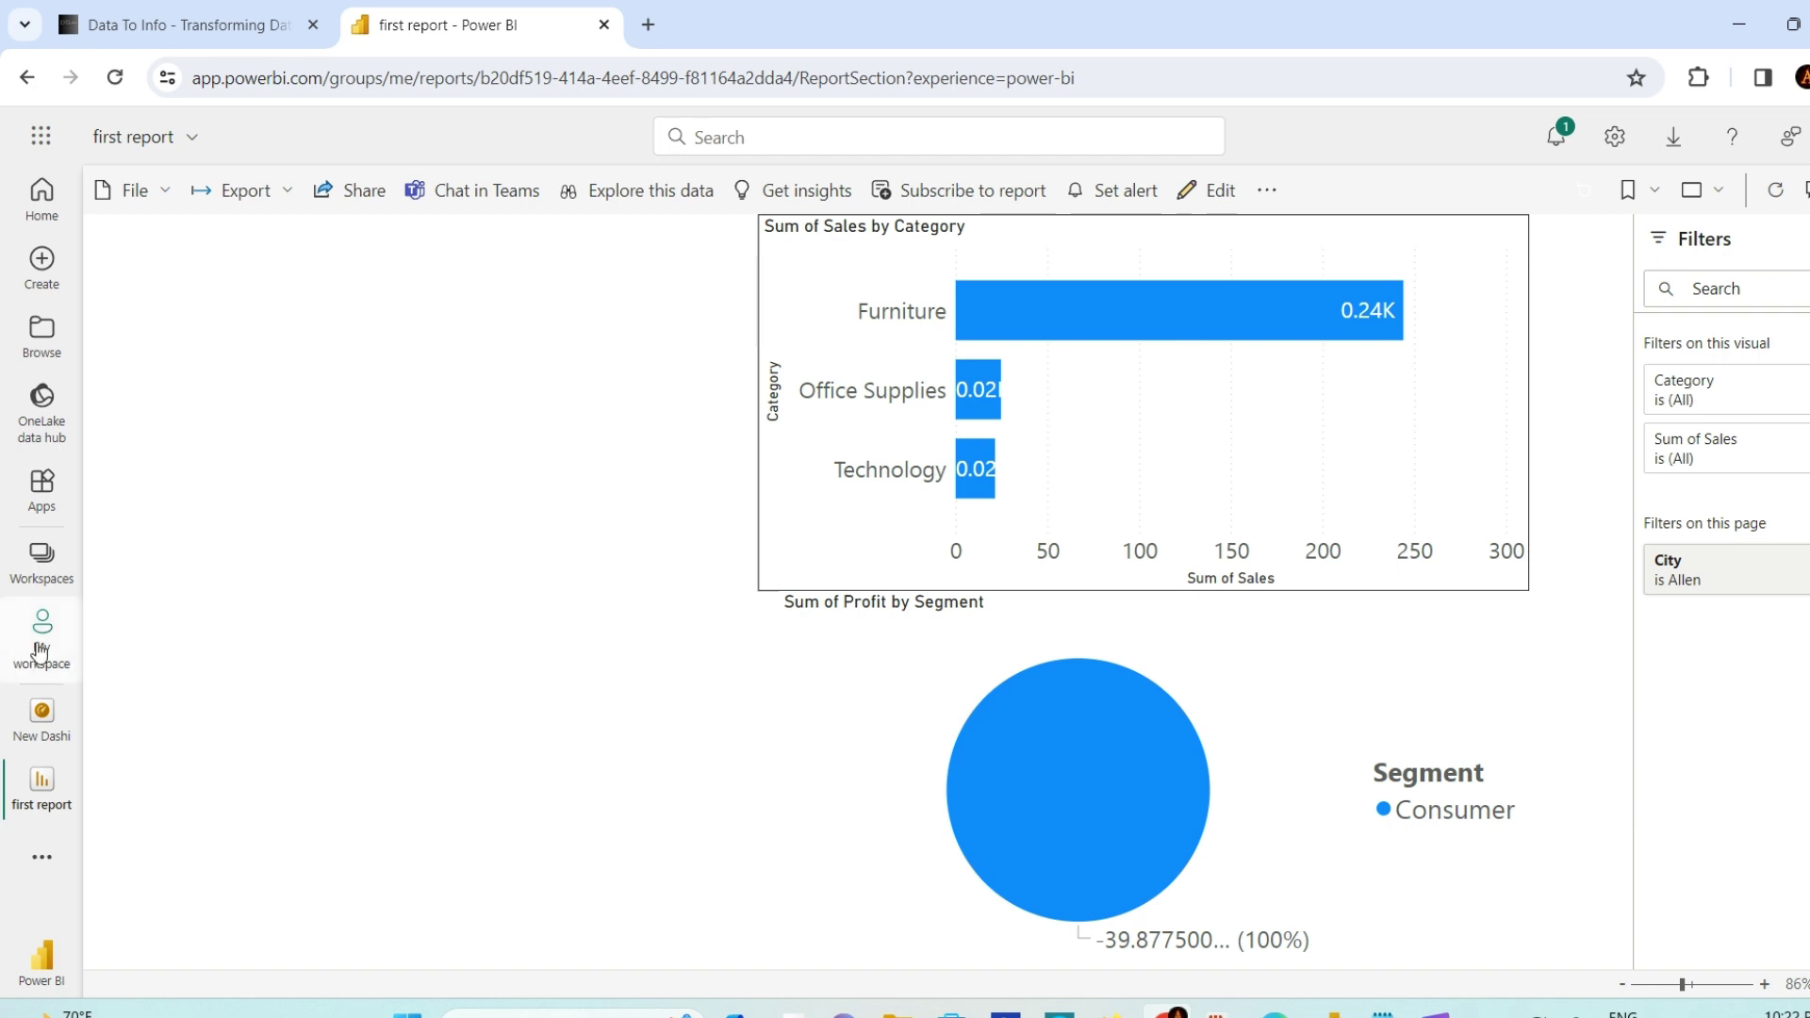
mouse_move(638, 510)
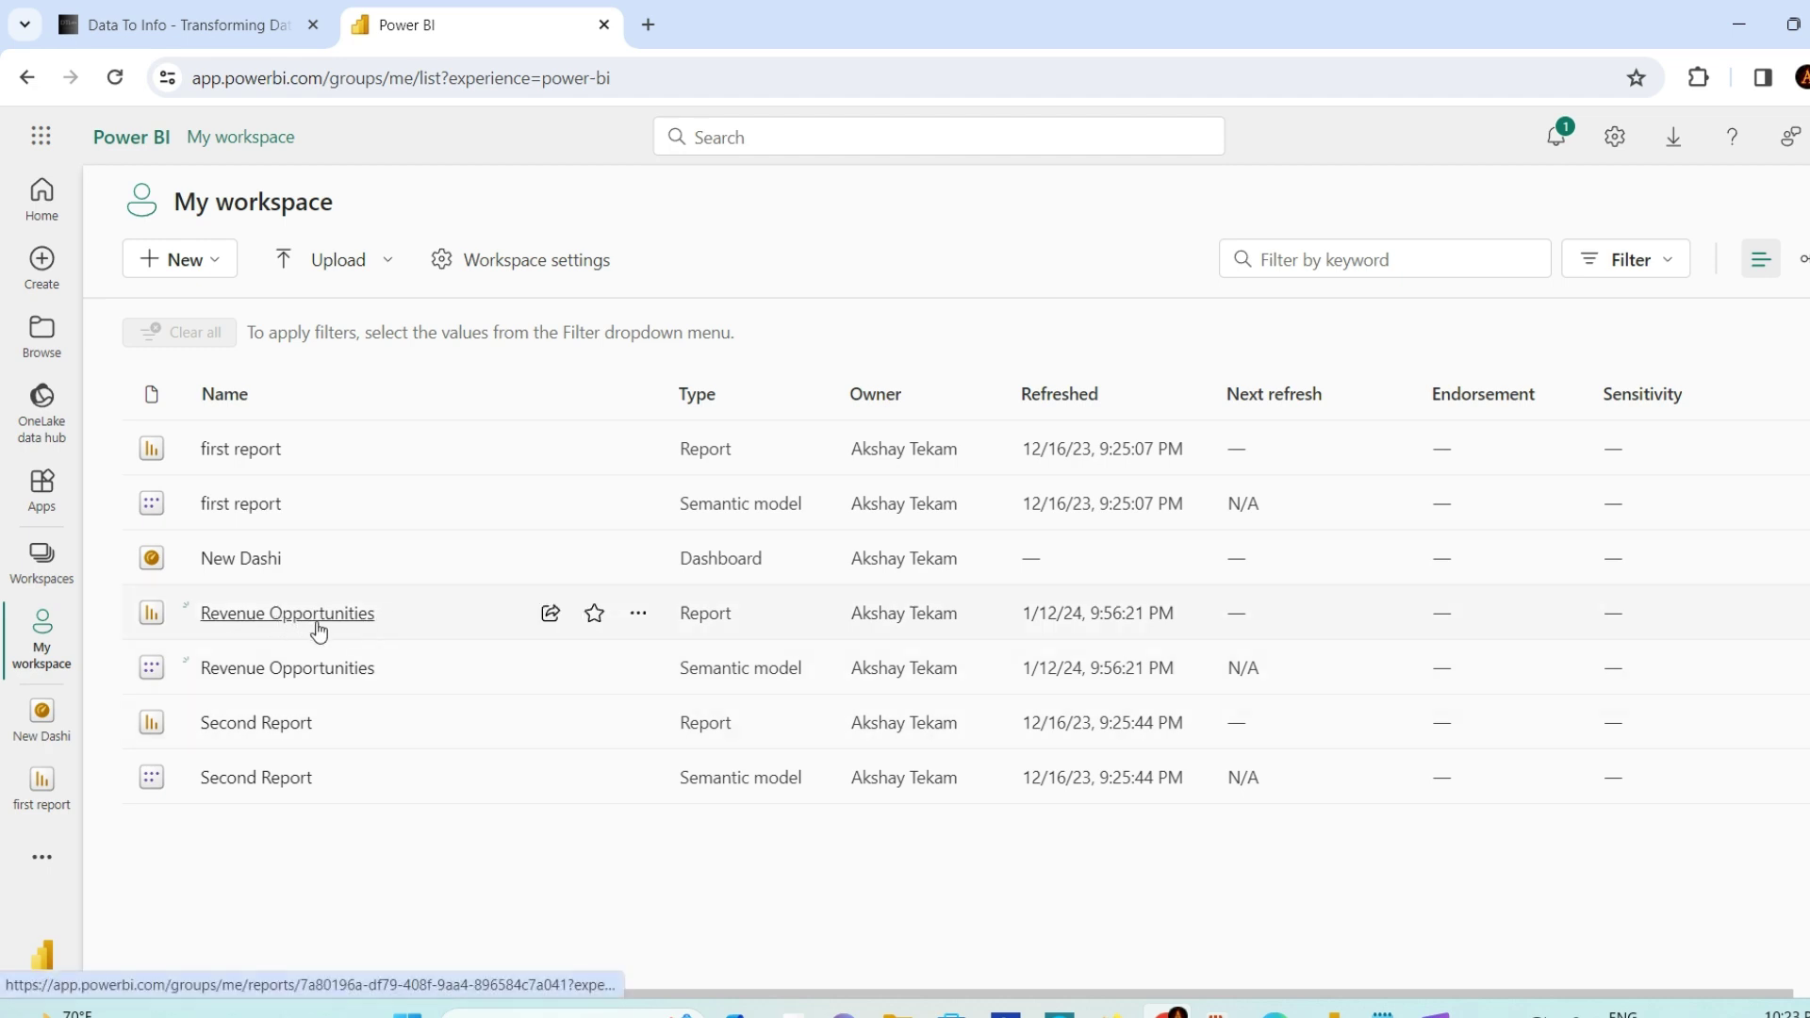
click(639, 614)
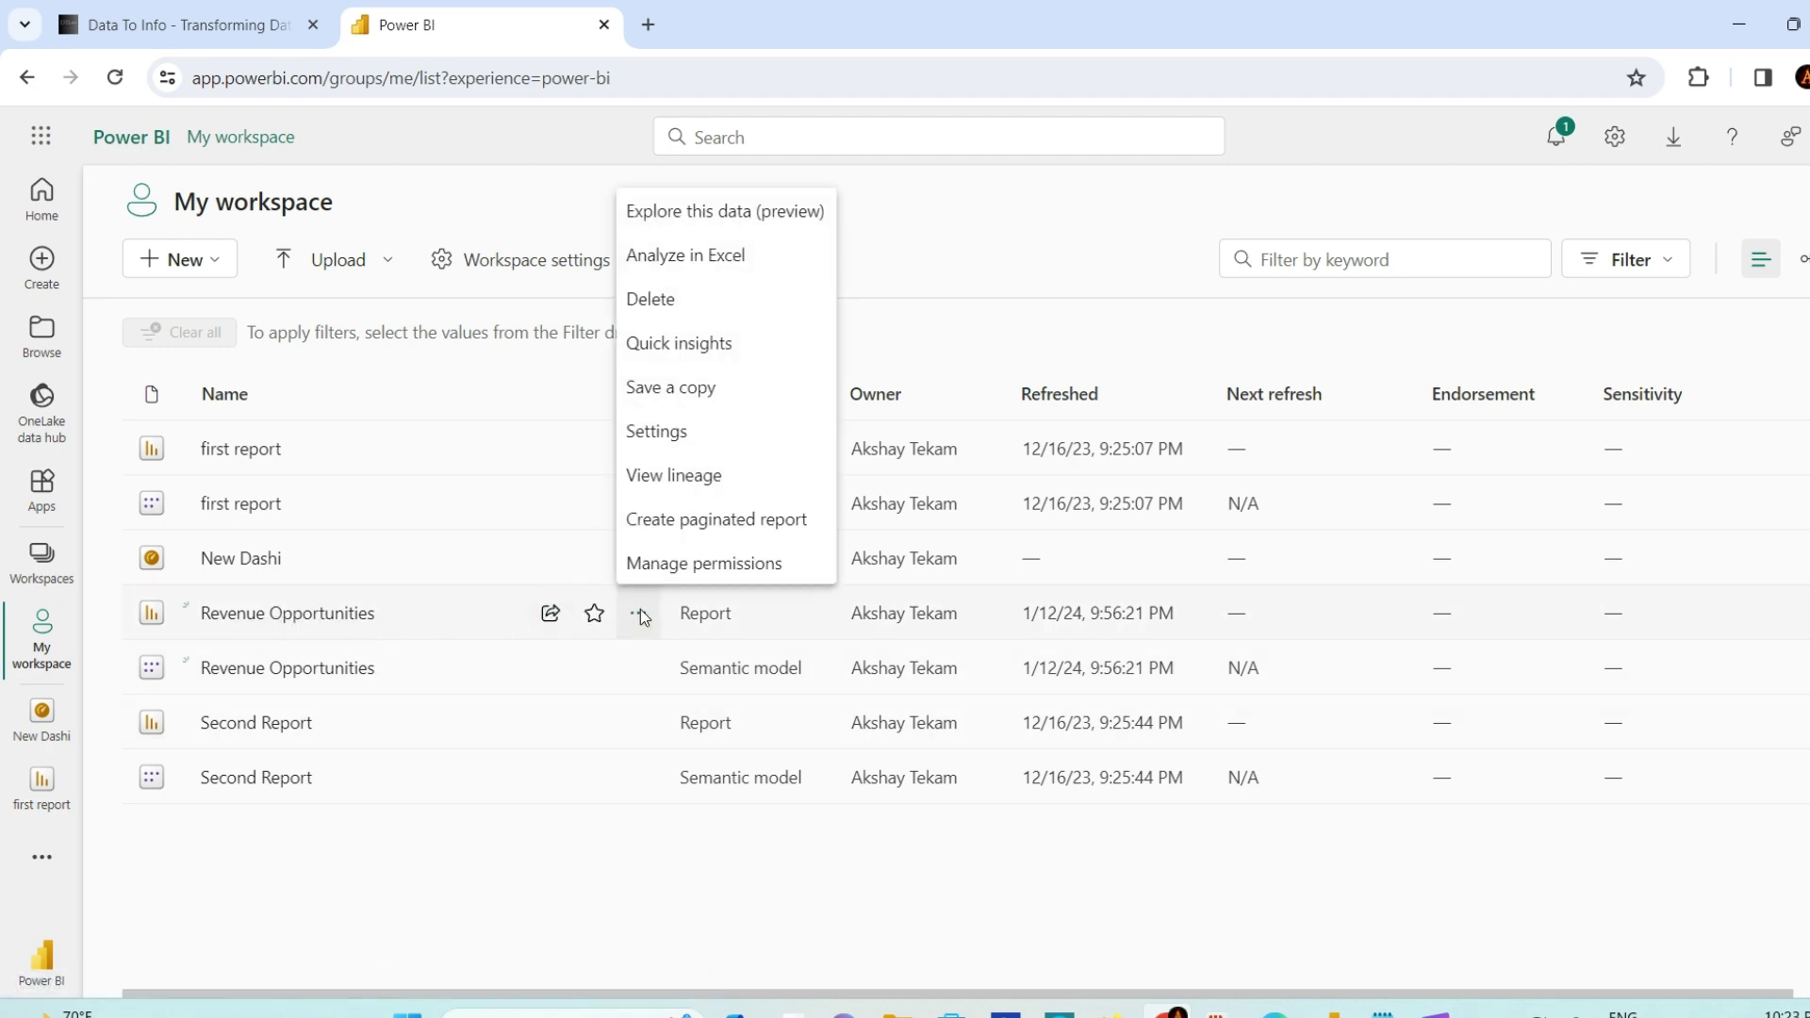
click(680, 302)
click(990, 617)
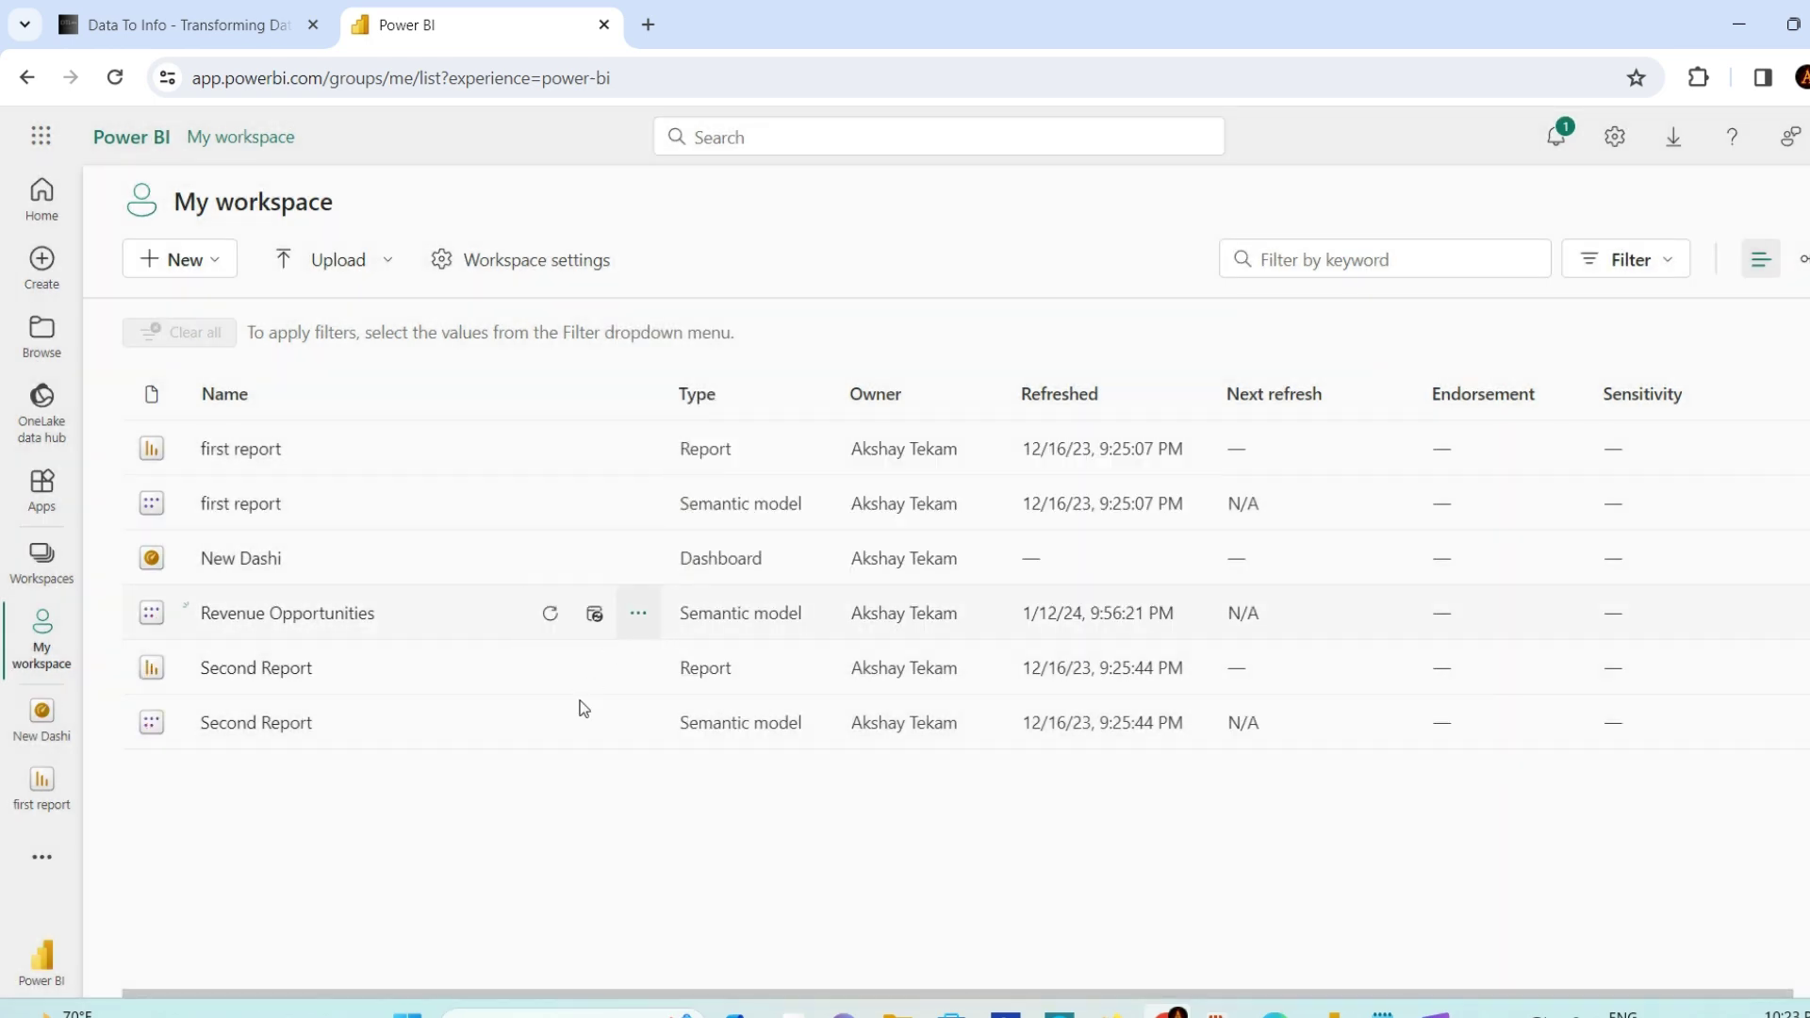
Permanently delete the Revenue Opportunities semantic model from My workspace
click(641, 619)
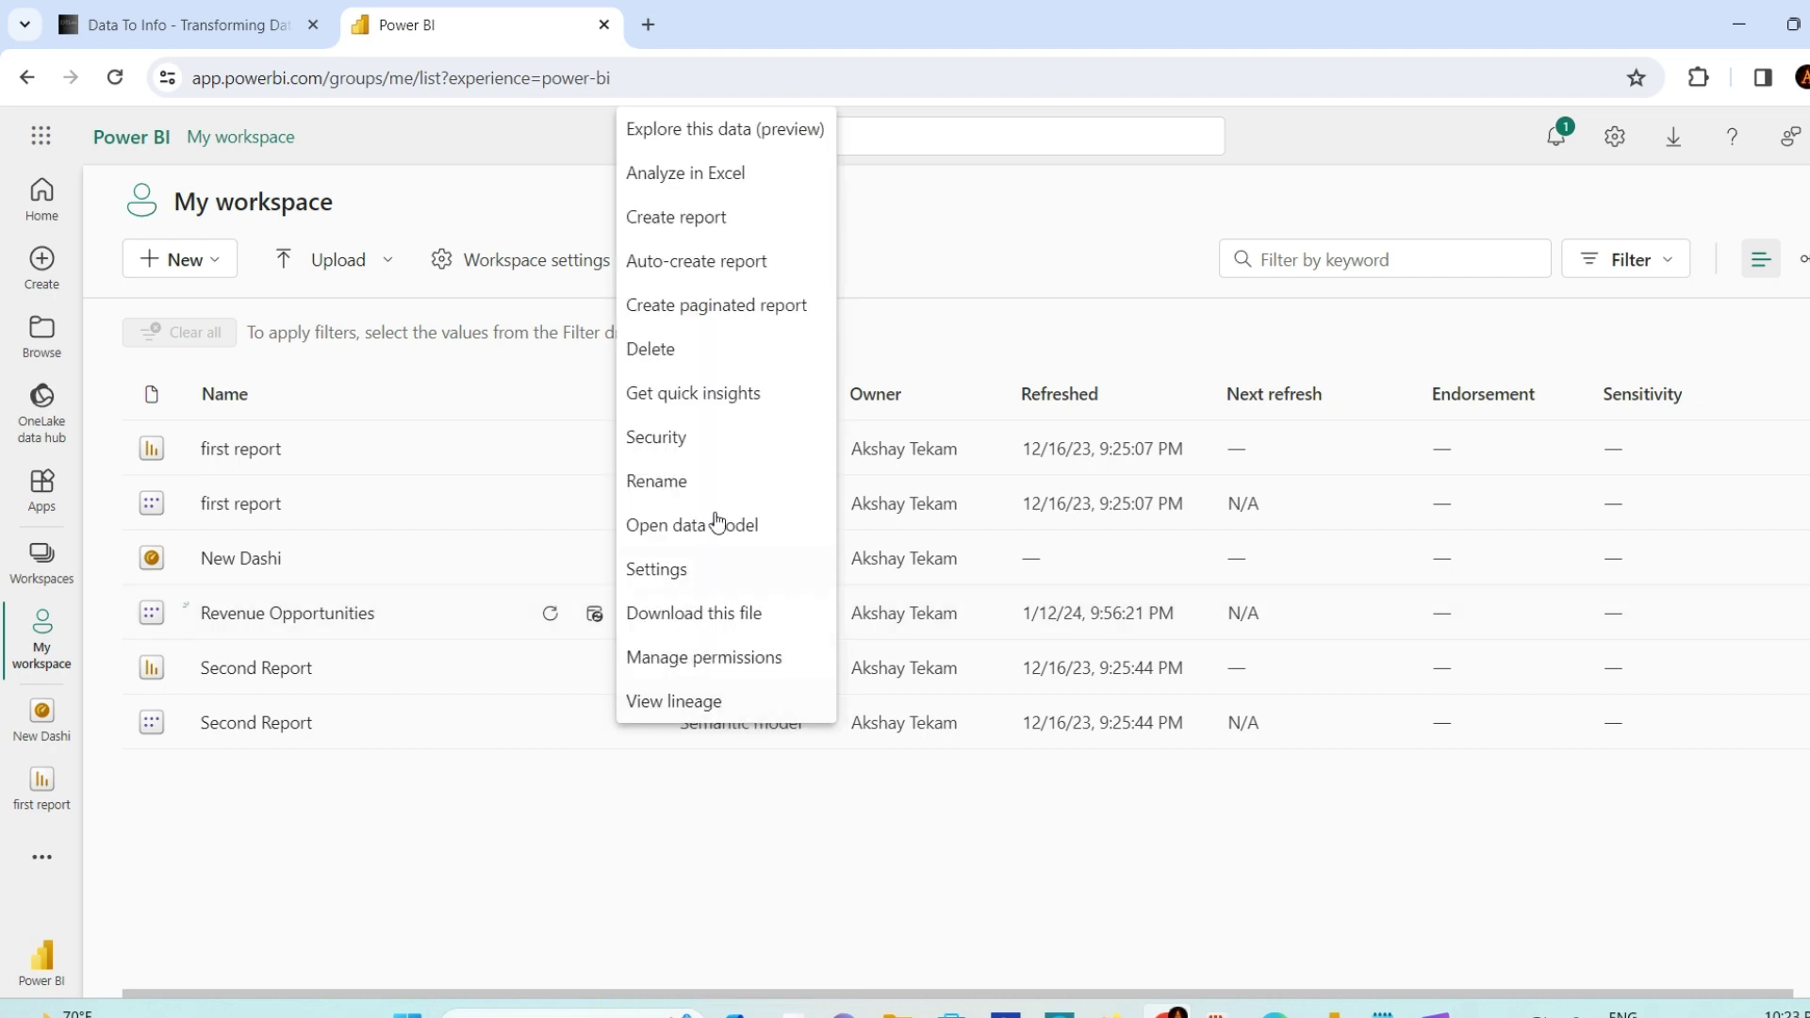
click(666, 356)
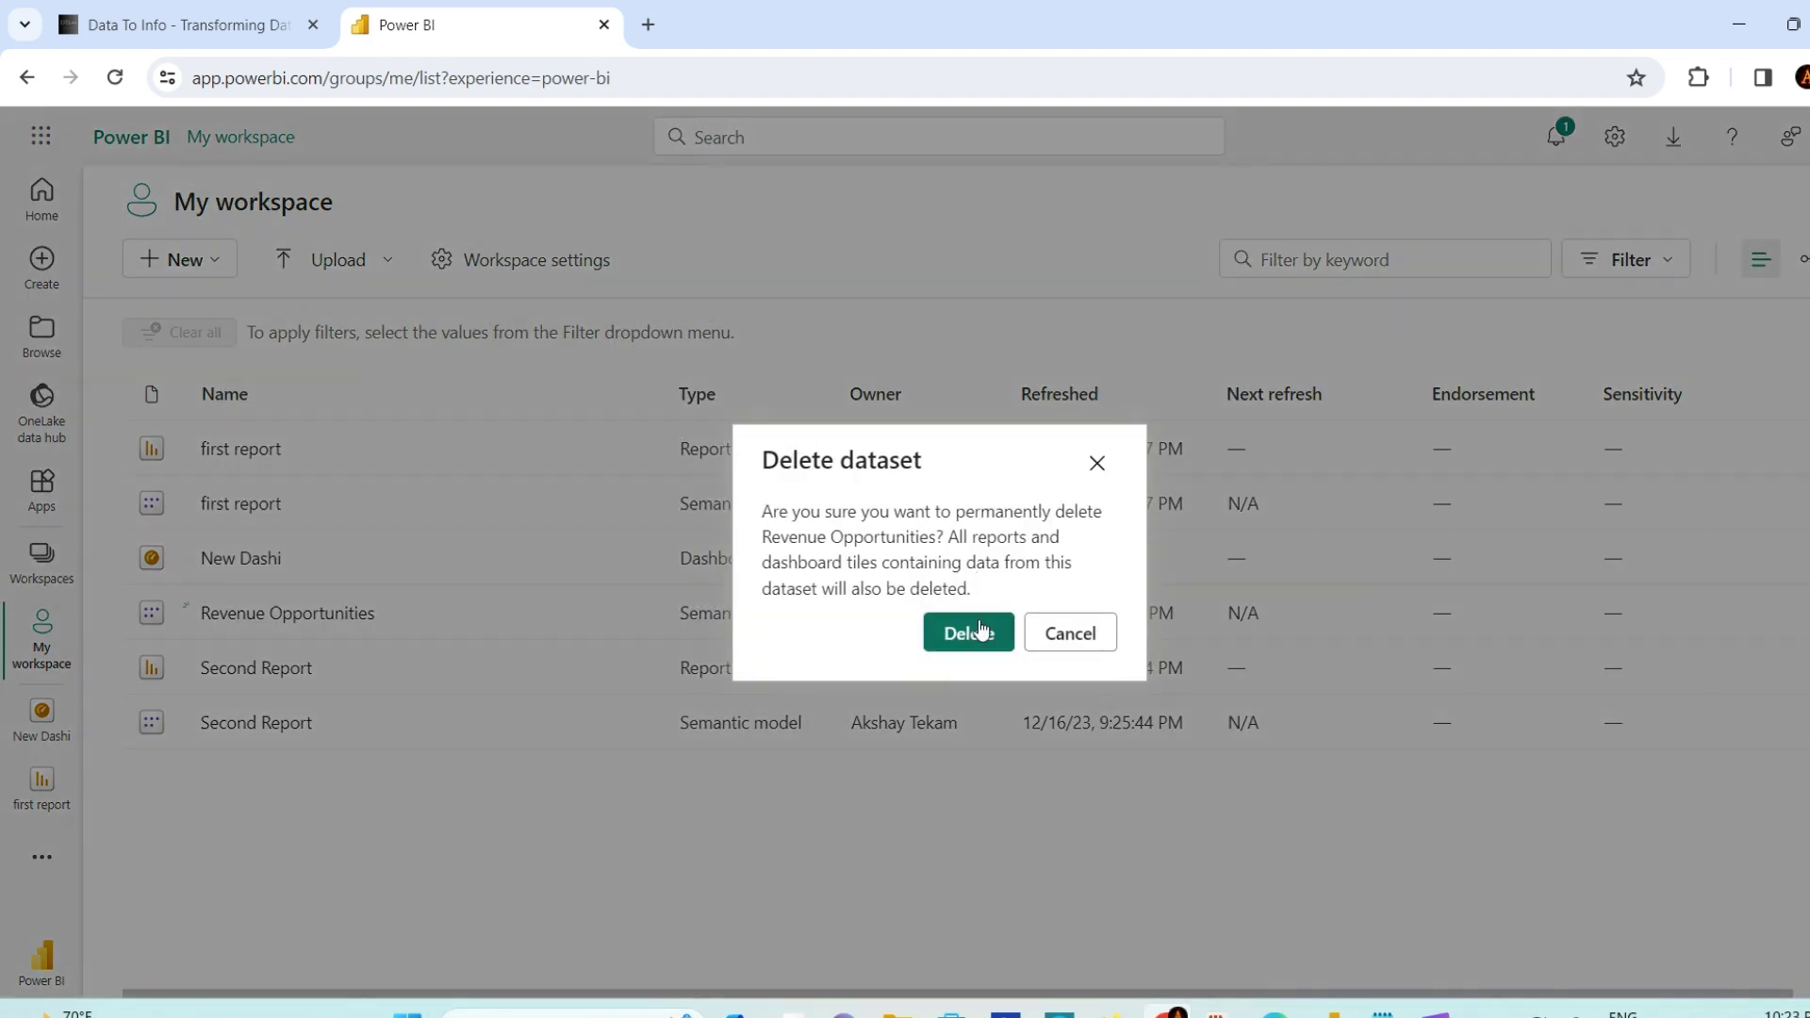
click(971, 634)
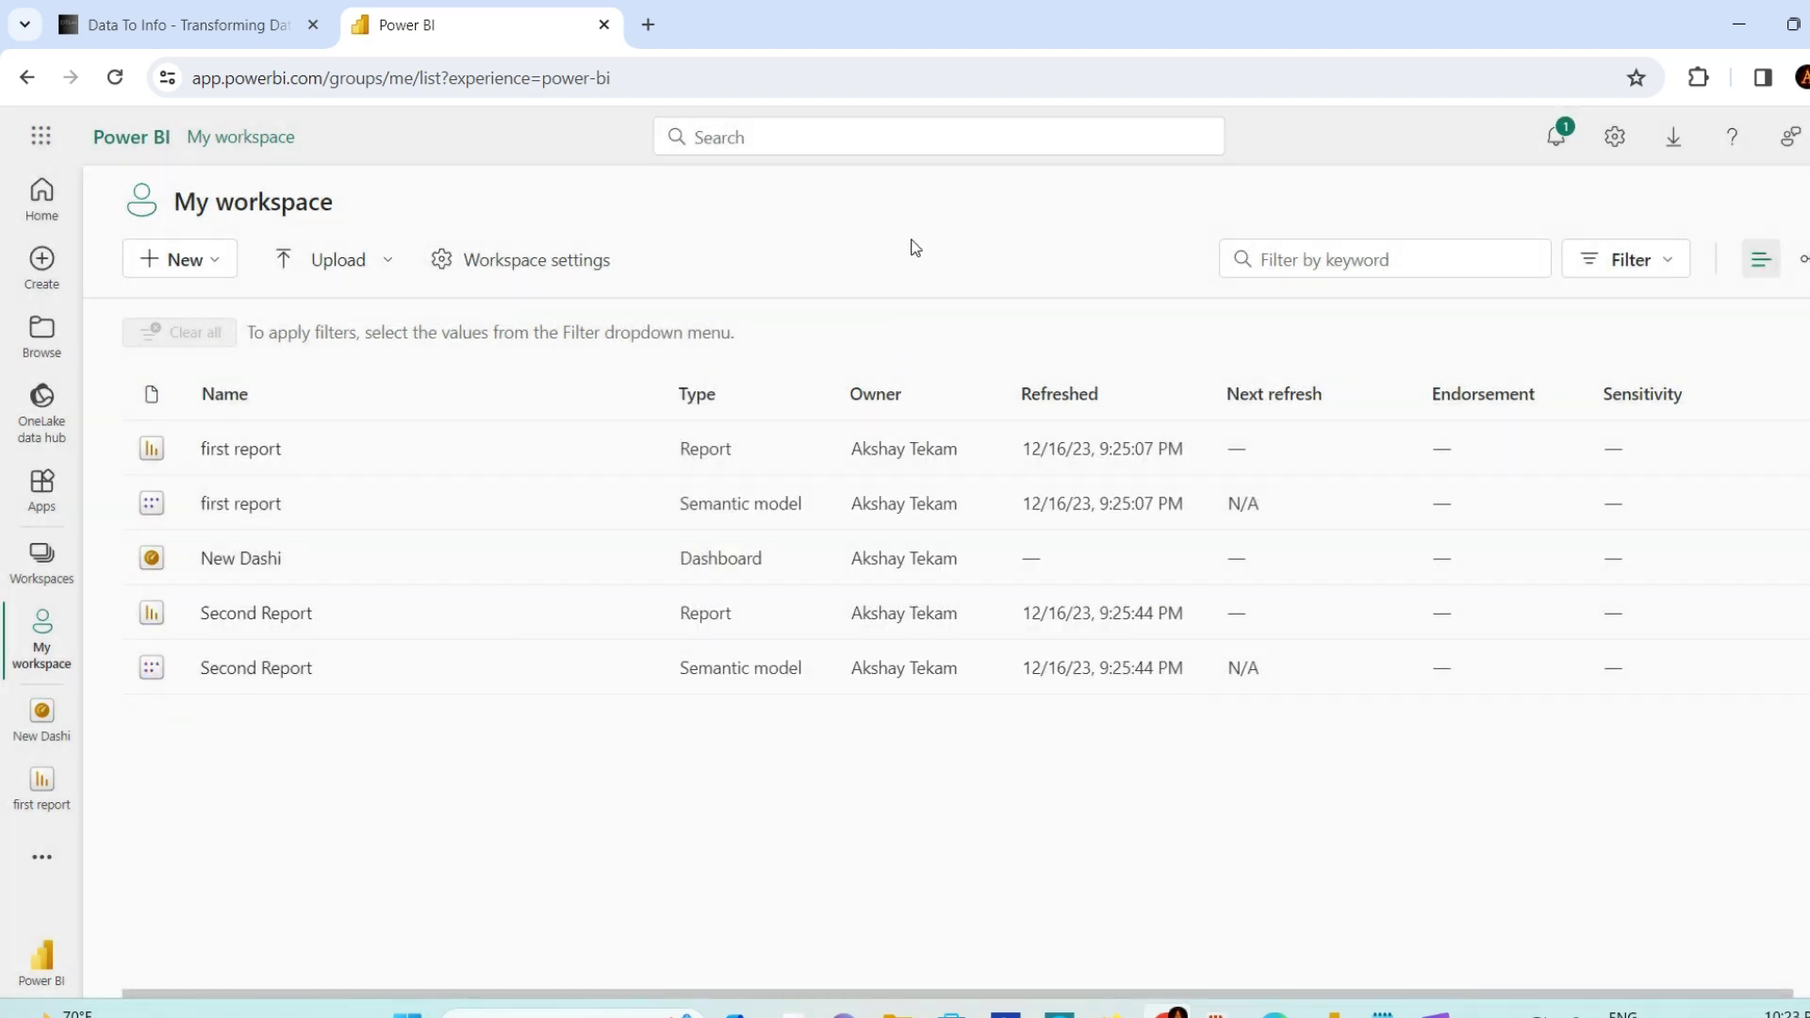